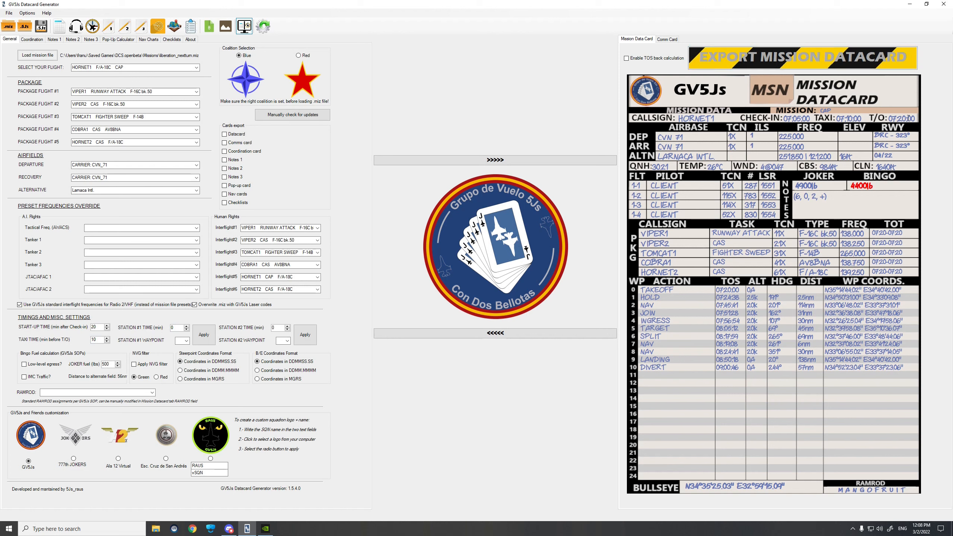
Set the taxi time to 5 minutes before takeoff and rename waypoint 2's action on the datacard to AAR.
{"action": "left_click_drag", "start_coordinate": [914, 118], "coordinate": [854, 118]}
{"action": "left_click", "coordinate": [107, 341]}
{"action": "double_click", "coordinate": [647, 306]}
{"action": "type", "text": "AAR"}
Apply a Station #1 time of 10 minutes to waypoint 2.
{"action": "left_click", "coordinate": [186, 328]}
{"action": "left_click", "coordinate": [186, 328]}
{"action": "left_click", "coordinate": [187, 328]}
{"action": "left_click", "coordinate": [187, 328]}
{"action": "left_click", "coordinate": [187, 328]}
{"action": "left_click", "coordinate": [187, 328]}
{"action": "left_click", "coordinate": [187, 328]}
{"action": "left_click", "coordinate": [187, 328]}
{"action": "left_click", "coordinate": [187, 341]}
{"action": "left_click", "coordinate": [182, 355]}
{"action": "key", "text": "Tab"}
{"action": "key", "text": "Return"}
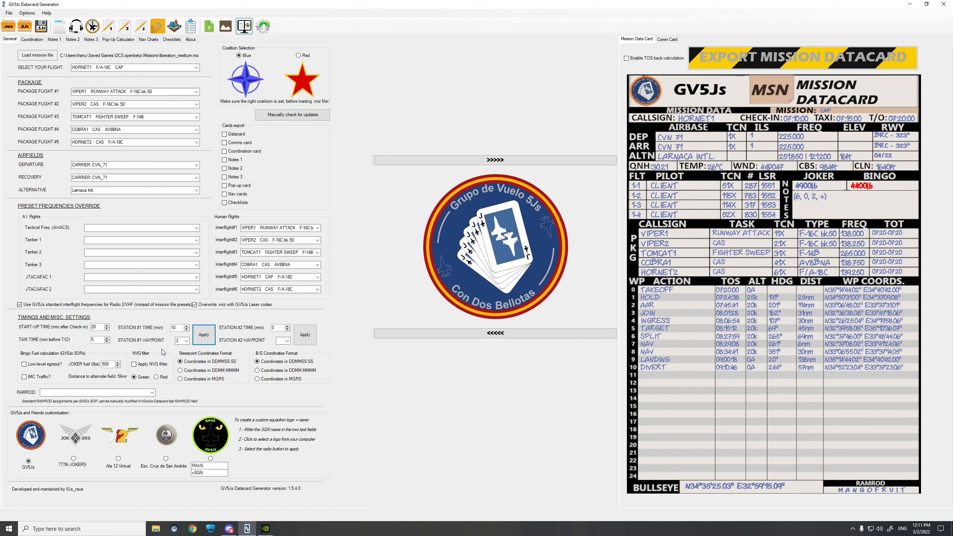
Preview the NVG filter on the mission datacard, select its red variant, and turn the filter back off.
{"action": "left_click", "coordinate": [134, 365]}
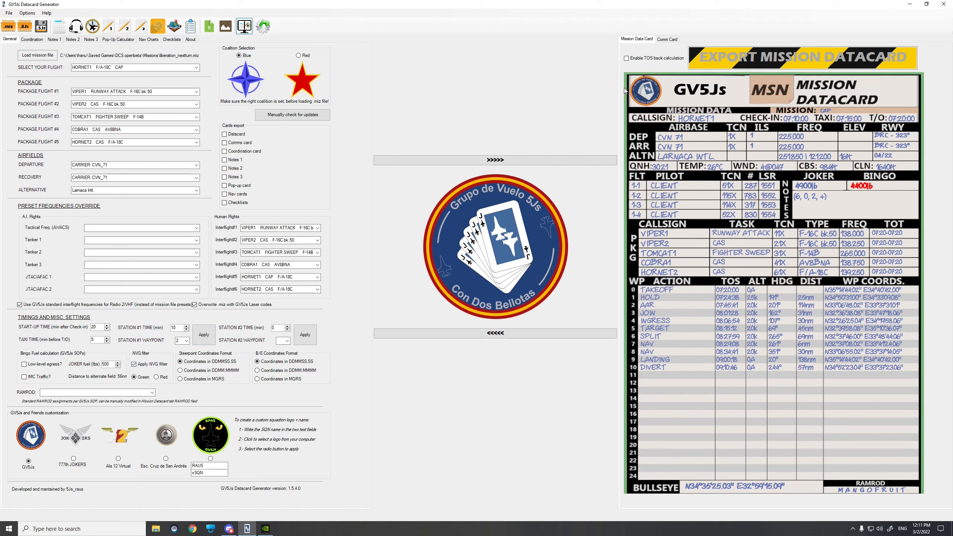
{"action": "left_click", "coordinate": [156, 377]}
{"action": "left_click", "coordinate": [134, 364]}
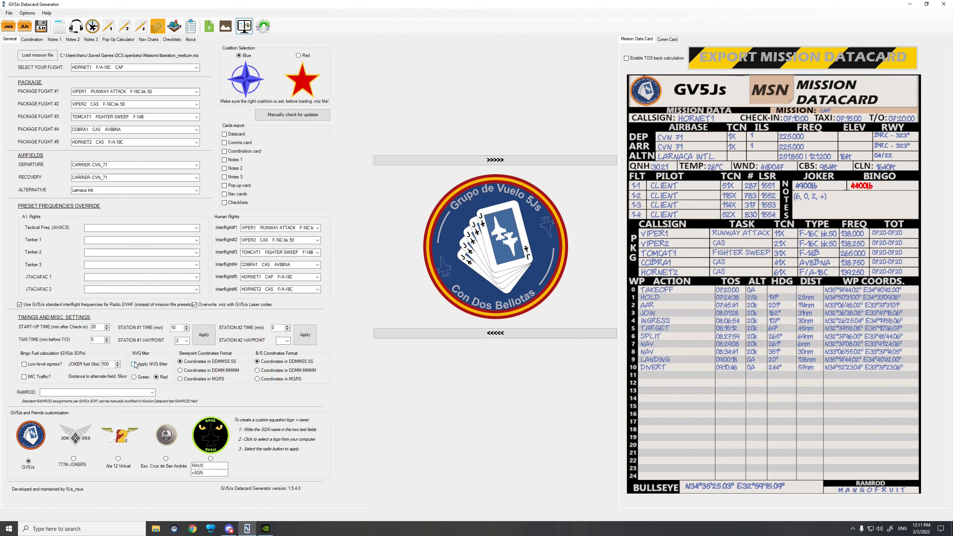
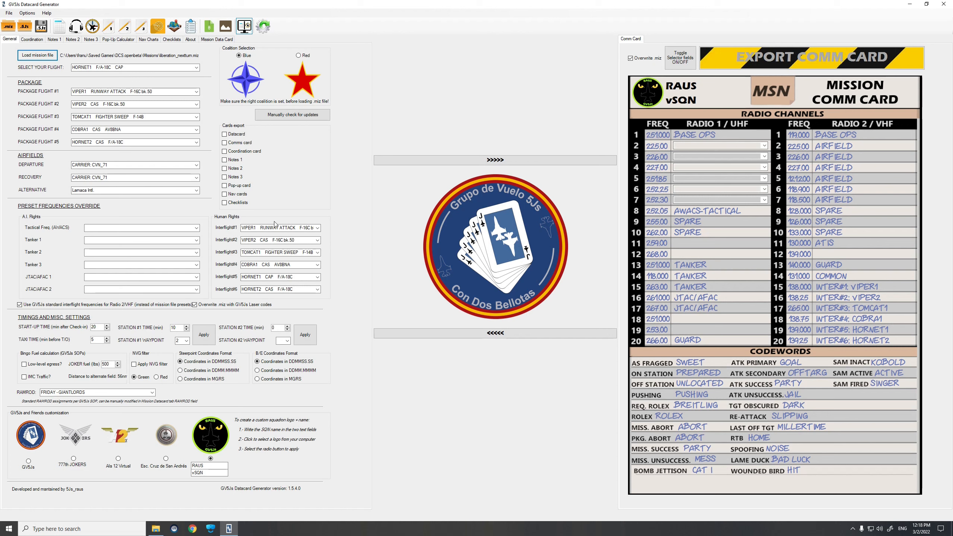
Assign the A.I. preset frequencies: OVERLORD1 as tactical AWACS, TEXACO1 as Tanker 1, ARCO1 as Tanker 2 and ENFIELD1 as JTAC/AFAC 1.
{"action": "left_click", "coordinate": [197, 228]}
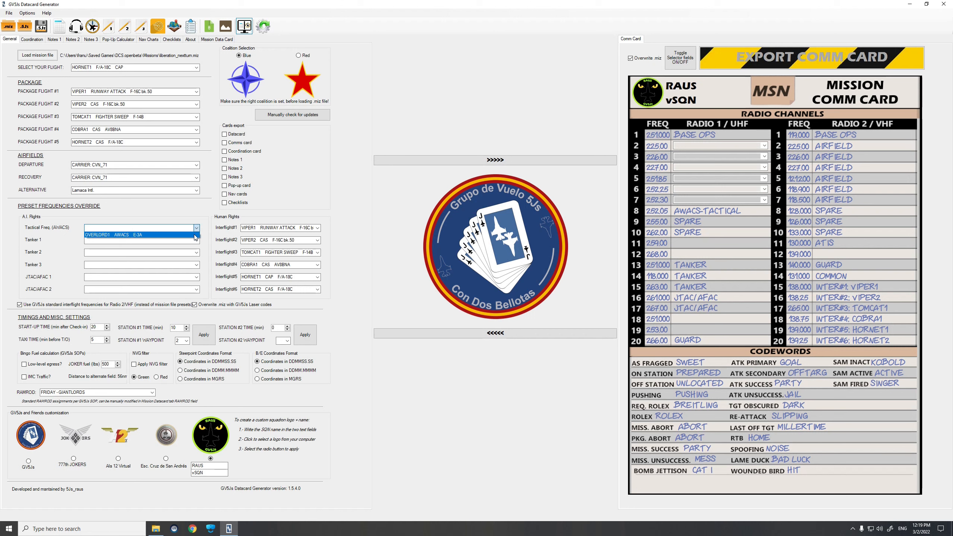
{"action": "left_click", "coordinate": [145, 235]}
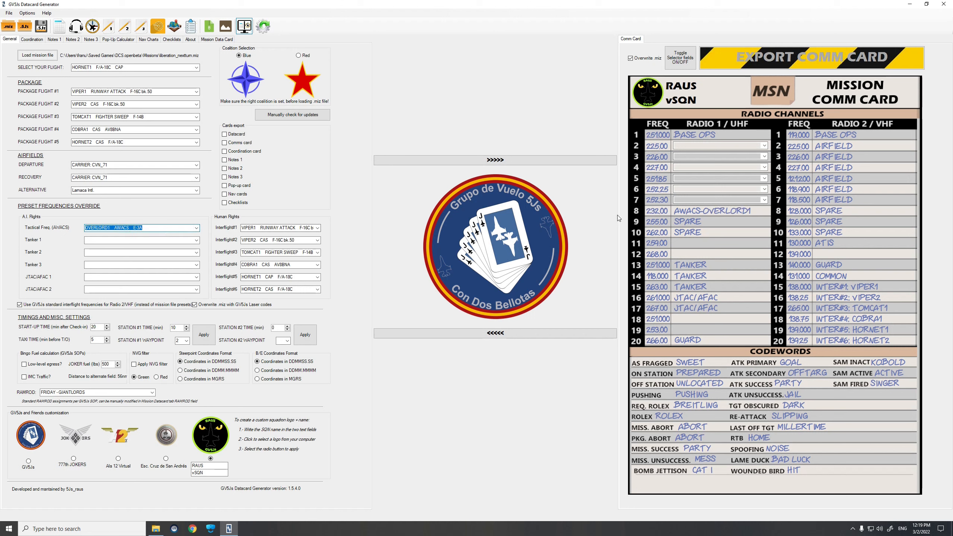
{"action": "left_click", "coordinate": [196, 240]}
{"action": "left_click", "coordinate": [145, 248]}
{"action": "left_click", "coordinate": [197, 253]}
{"action": "left_click", "coordinate": [145, 266]}
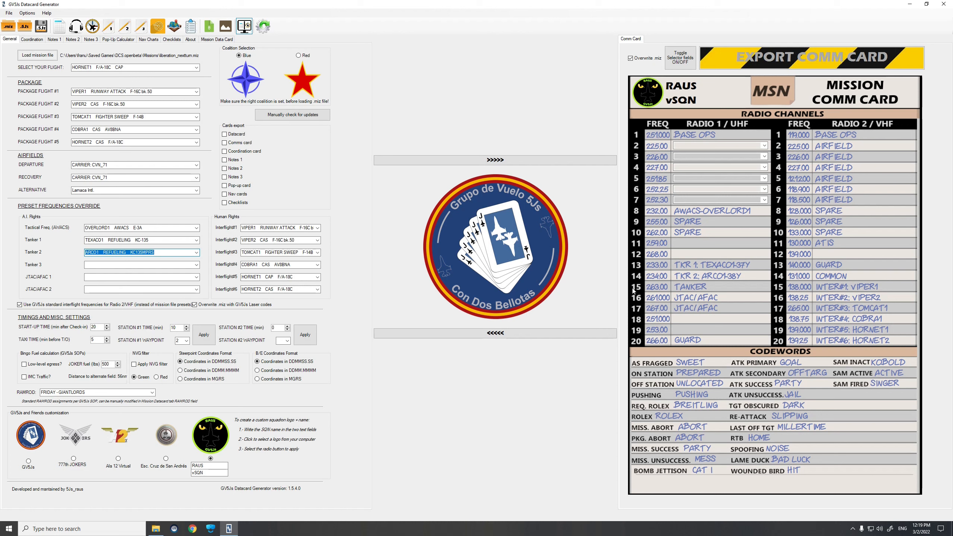
{"action": "left_click", "coordinate": [197, 277]}
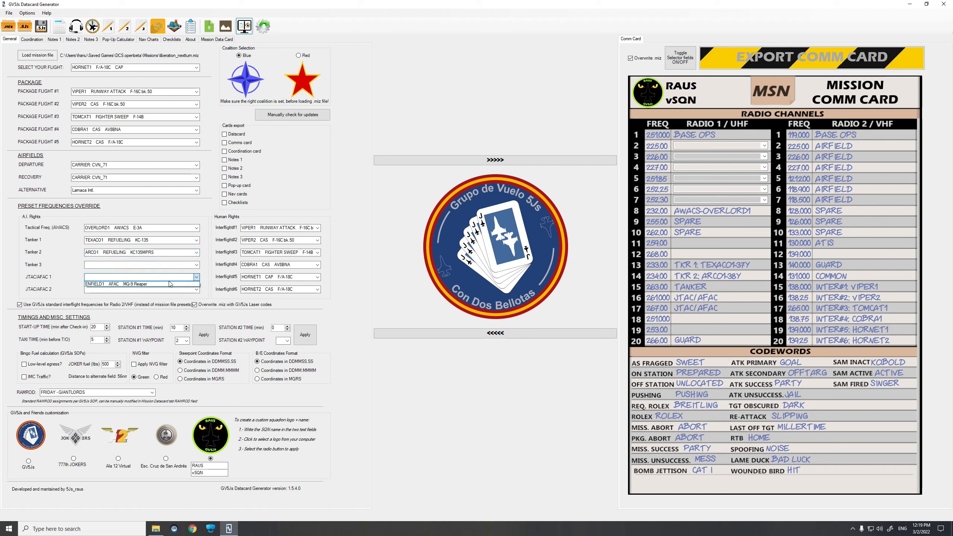
{"action": "left_click", "coordinate": [141, 284]}
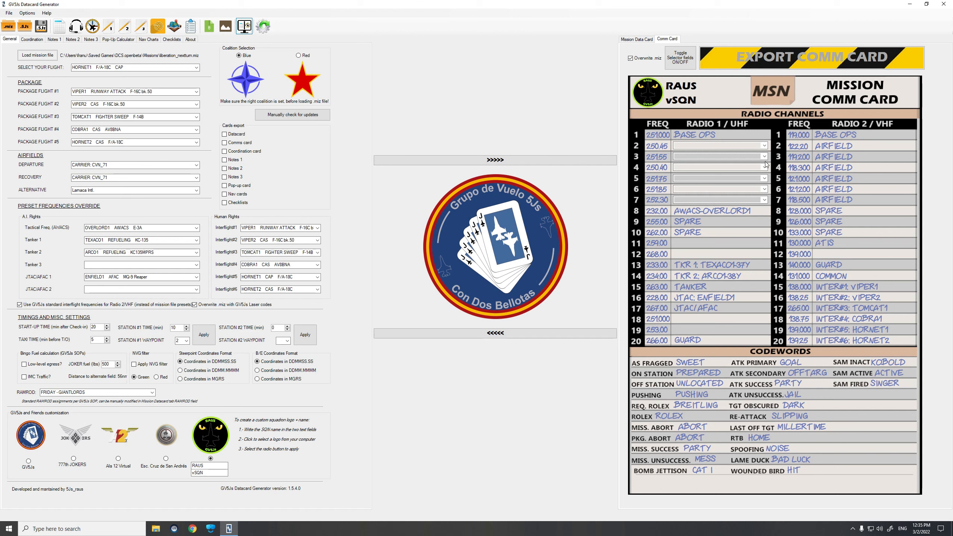
Assign CVN_71, LHA_Tarawa and Incirlik AB to comm card channels 2, 3 and 4.
{"action": "left_click", "coordinate": [765, 147]}
{"action": "left_click", "coordinate": [766, 146]}
{"action": "left_click", "coordinate": [762, 154]}
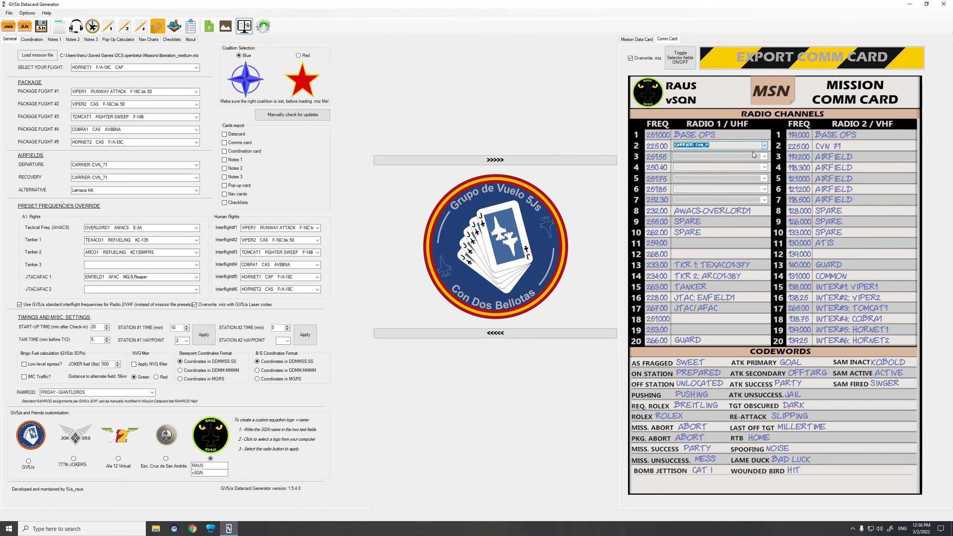
{"action": "left_click", "coordinate": [763, 156]}
{"action": "left_click", "coordinate": [763, 171]}
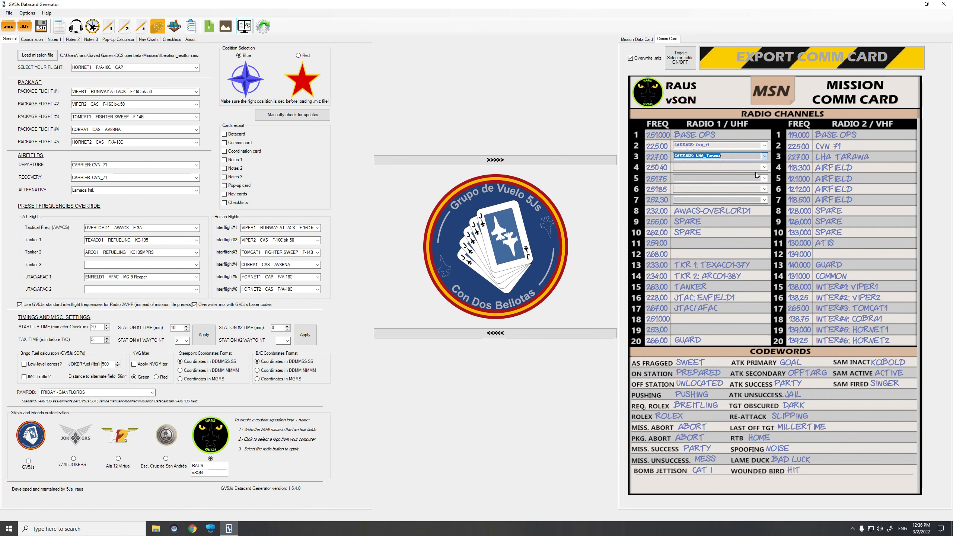
{"action": "left_click", "coordinate": [763, 169]}
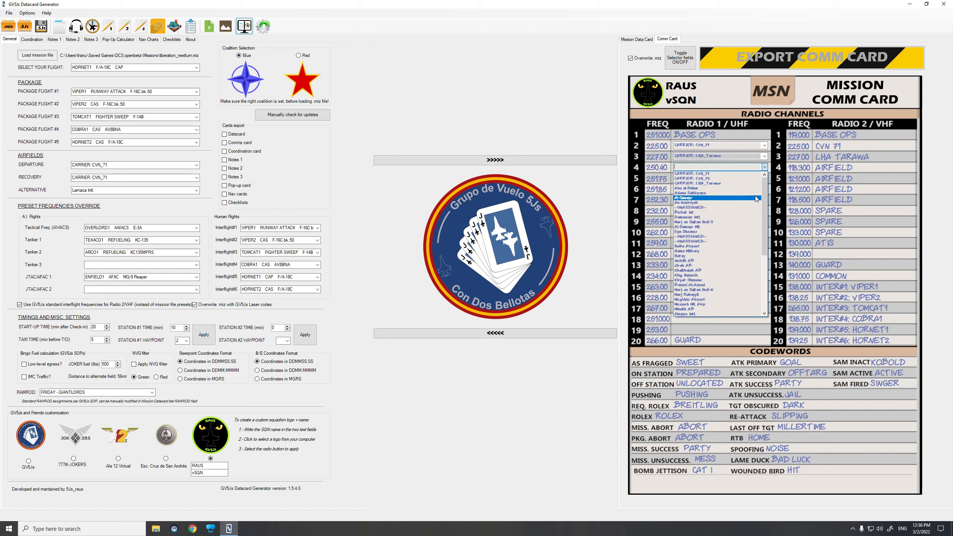
{"action": "left_click", "coordinate": [744, 266]}
Assign Larnaca Intl. to comm card channel 5 and Geçitkale AB to channel 6.
{"action": "left_click", "coordinate": [764, 178]}
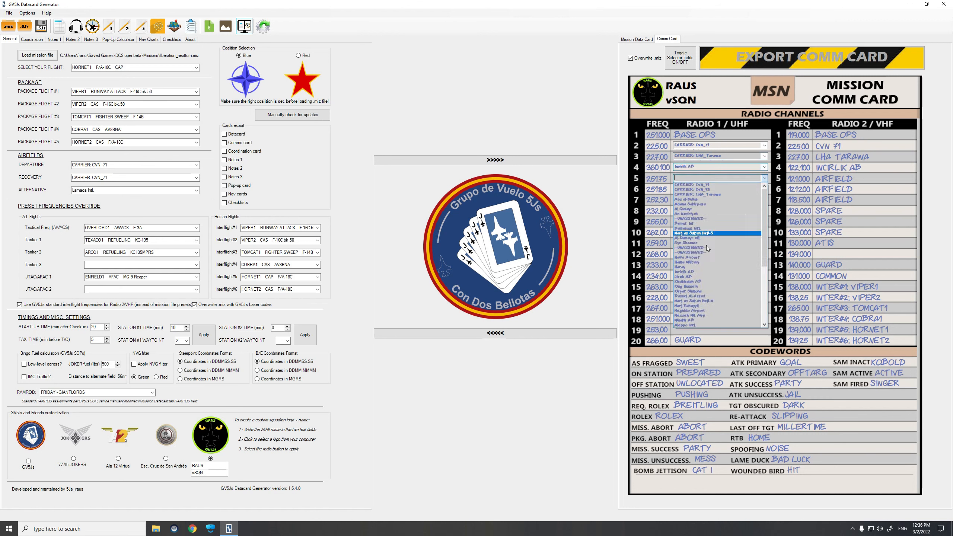
{"action": "scroll", "coordinate": [704, 253], "scroll_direction": "down", "scroll_amount": 3}
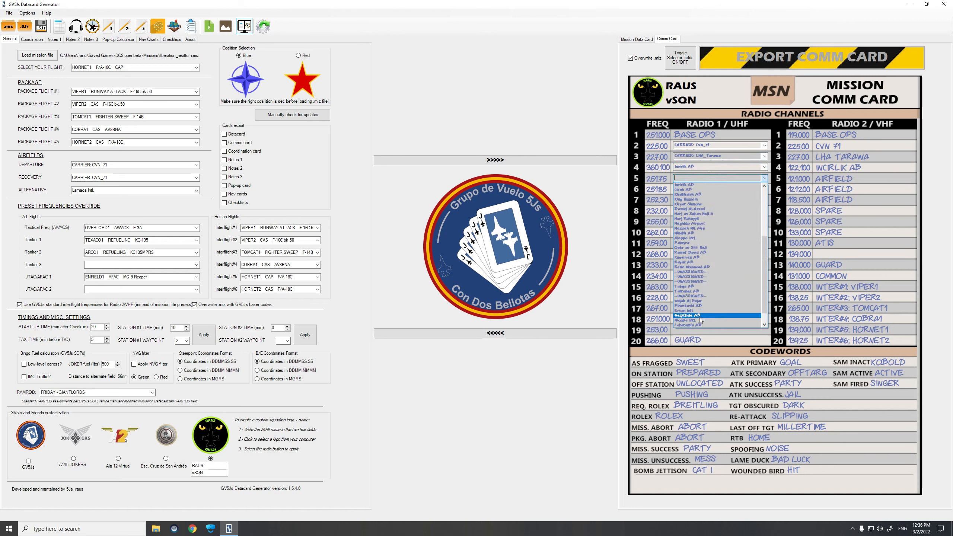
{"action": "scroll", "coordinate": [700, 318], "scroll_direction": "down", "scroll_amount": 1}
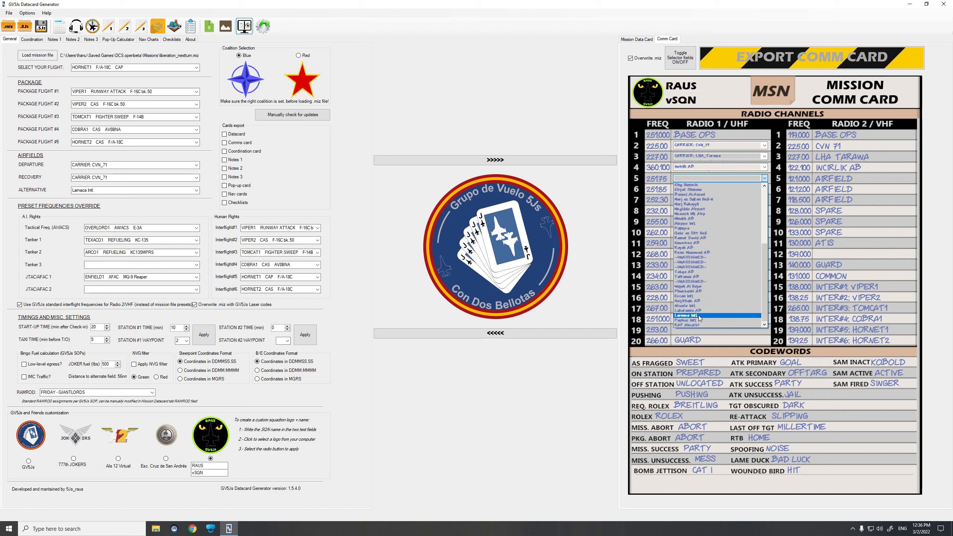
{"action": "left_click", "coordinate": [700, 318]}
{"action": "left_click", "coordinate": [764, 189]}
{"action": "scroll", "coordinate": [717, 303], "scroll_direction": "down", "scroll_amount": 8}
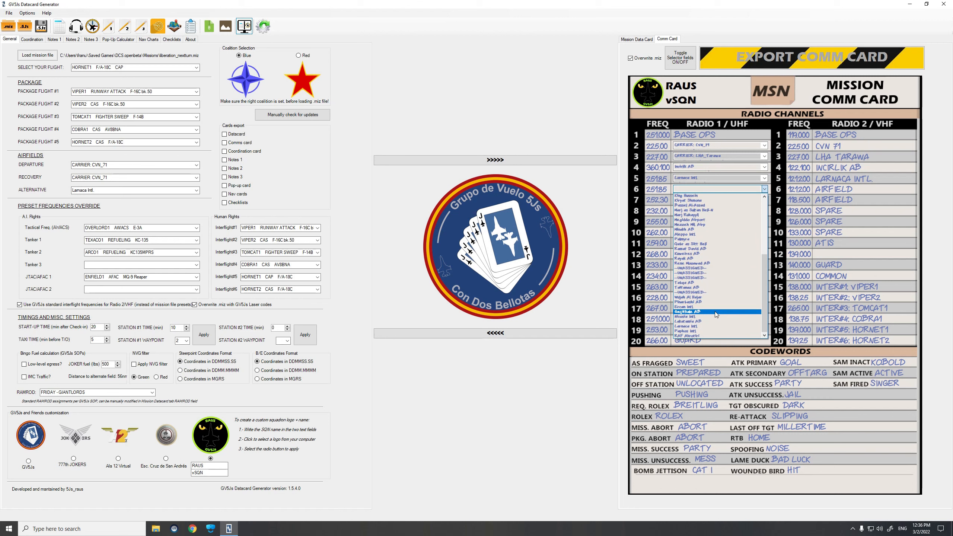
{"action": "left_click", "coordinate": [716, 311]}
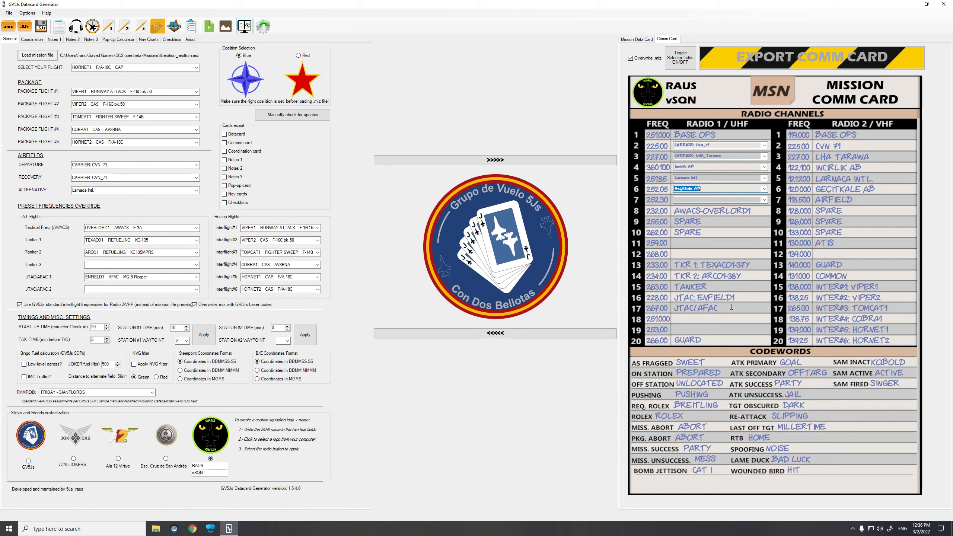
Preview the comm card with its airfield selector fields hidden and show them again.
{"action": "left_click", "coordinate": [675, 62]}
{"action": "left_click", "coordinate": [677, 62]}
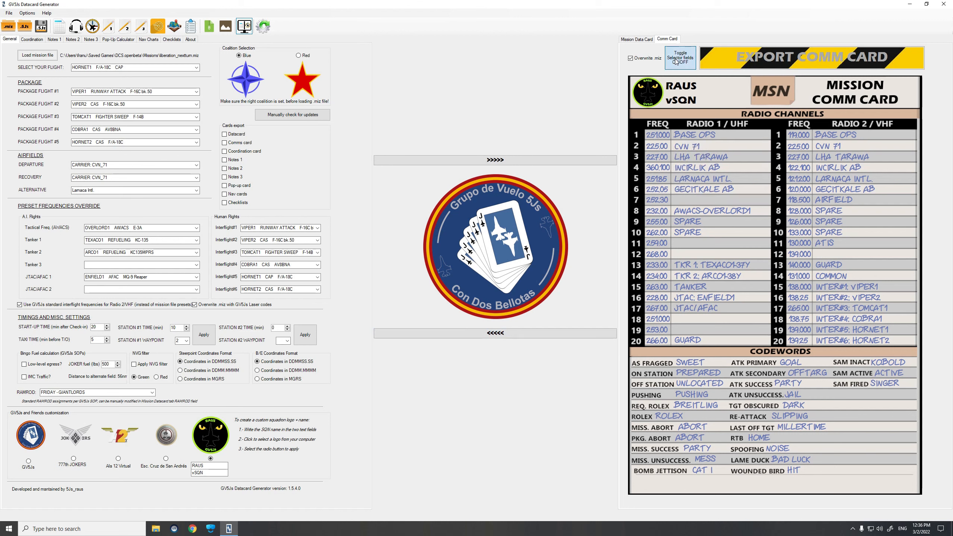
{"action": "left_click", "coordinate": [676, 63]}
{"action": "left_click", "coordinate": [675, 61]}
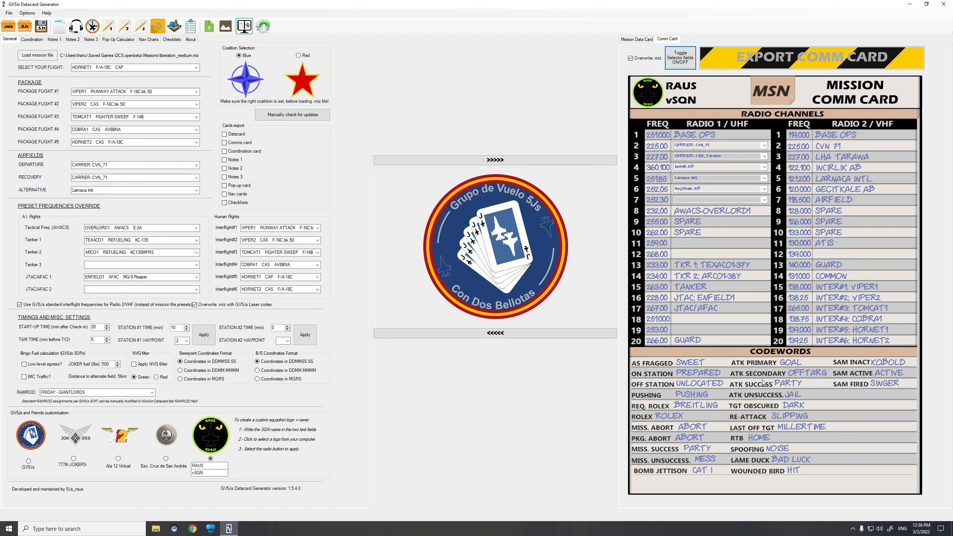
Change the ATK PRIMARY codeword on the comm card to SCORE.
{"action": "double_click", "coordinate": [798, 366]}
{"action": "type", "text": "SCORE"}
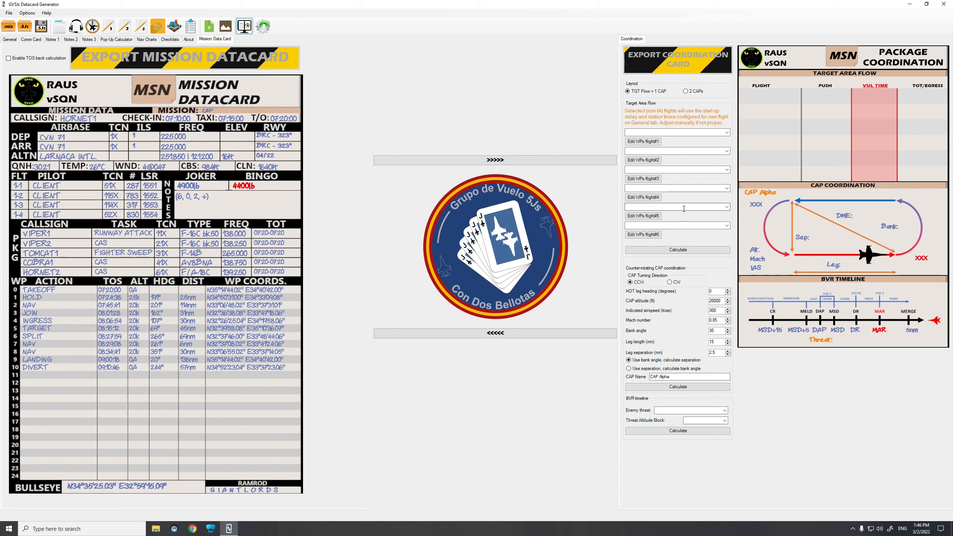
Select VIPER1, VIPER2 and HORNET1 as the first three flights of the Target Area Flow.
{"action": "left_click", "coordinate": [727, 132]}
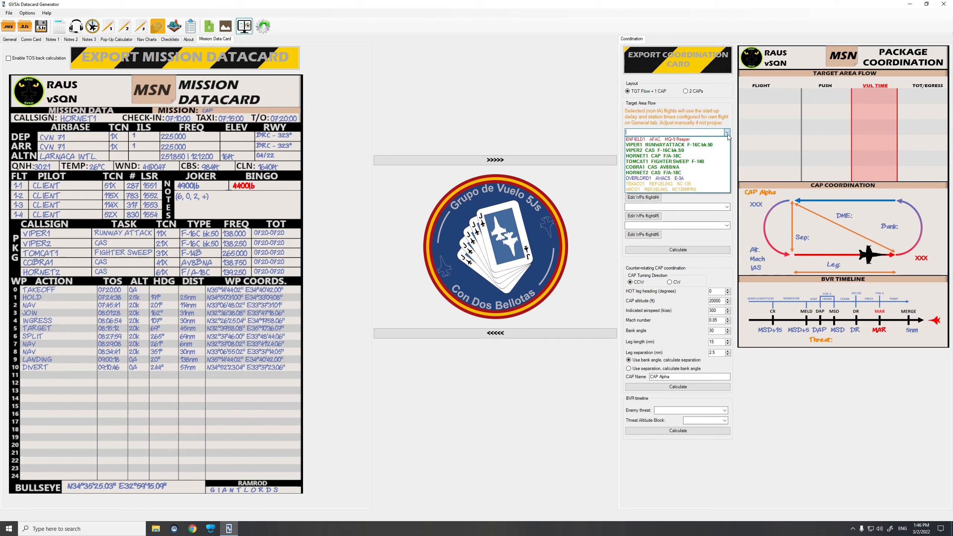
{"action": "left_click", "coordinate": [724, 137]}
{"action": "left_click", "coordinate": [728, 151]}
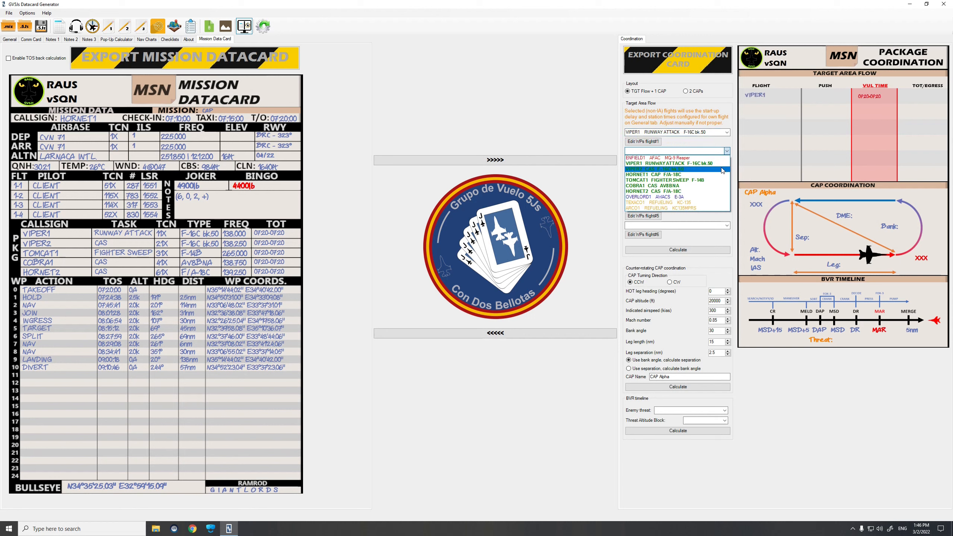
{"action": "left_click", "coordinate": [726, 168]}
{"action": "left_click", "coordinate": [727, 170]}
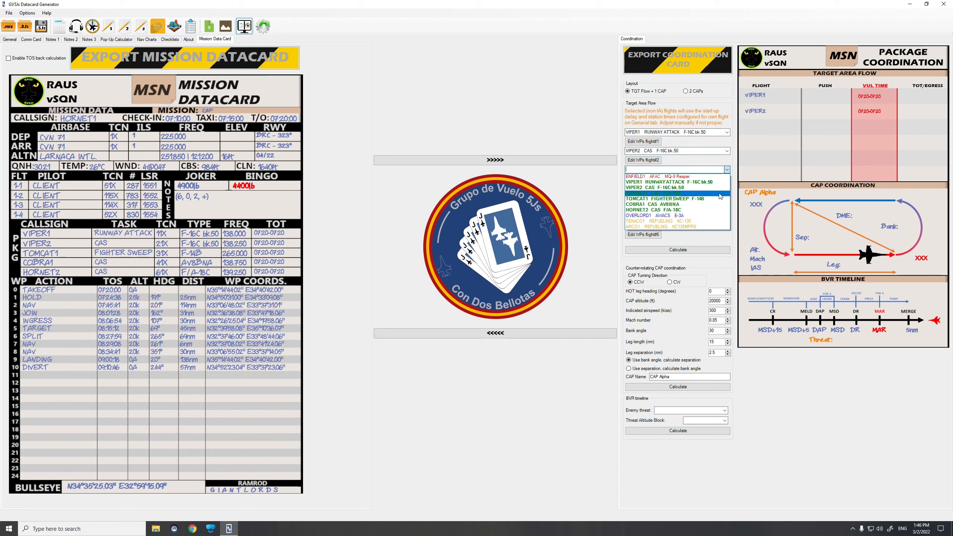
{"action": "left_click", "coordinate": [720, 194]}
Select TOMCAT1, COBRA1 and HORNET2 as flights 4 to 6 of the Target Area Flow.
{"action": "left_click", "coordinate": [727, 188]}
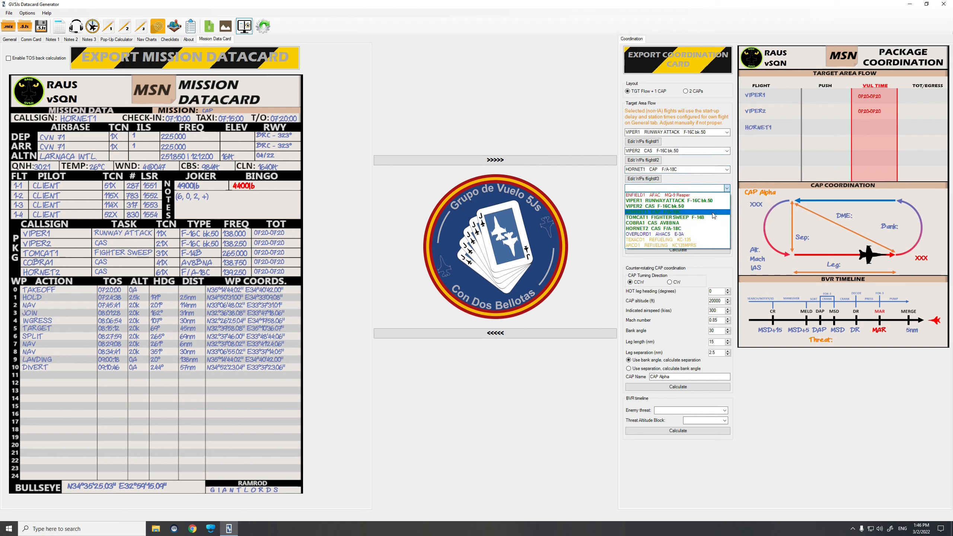
{"action": "left_click", "coordinate": [713, 218]}
{"action": "left_click", "coordinate": [727, 206]}
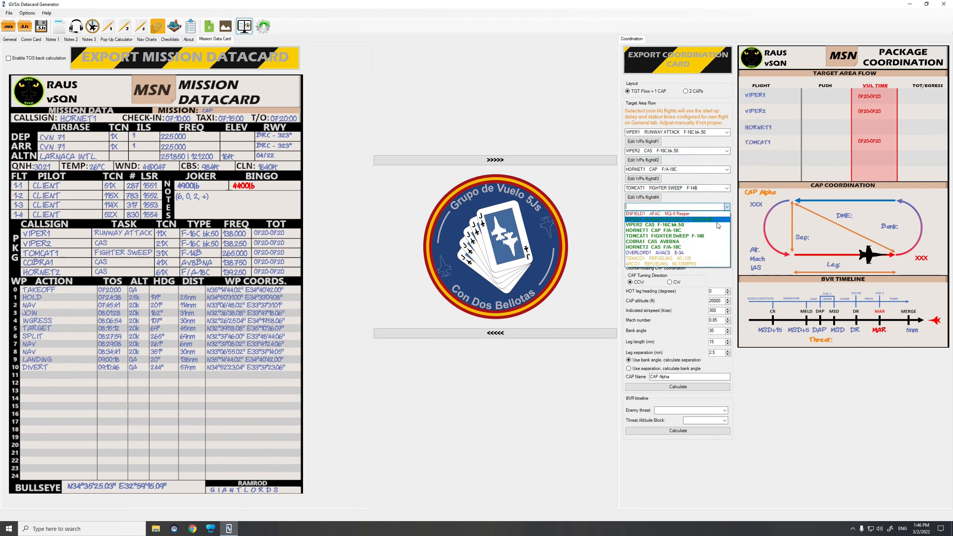
{"action": "left_click", "coordinate": [712, 243]}
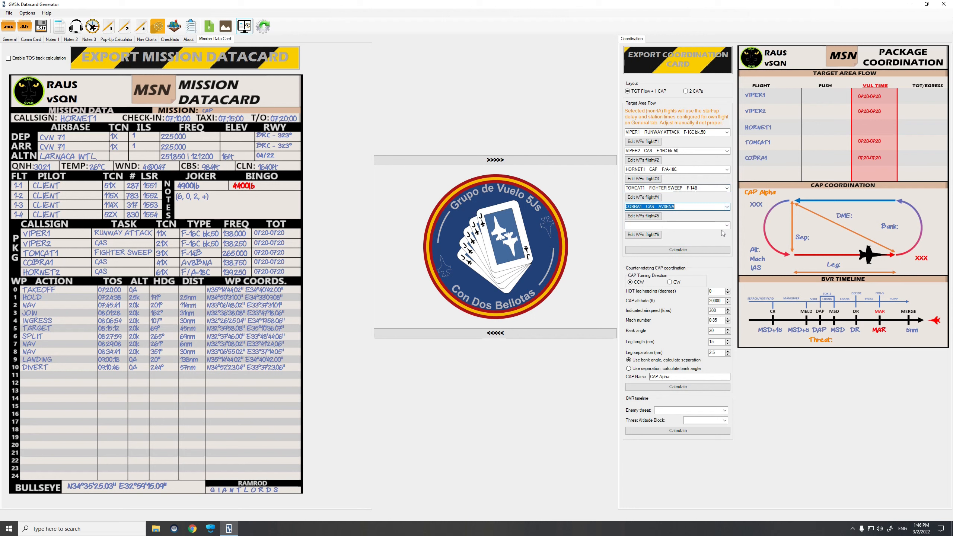
{"action": "left_click", "coordinate": [726, 225]}
{"action": "left_click", "coordinate": [695, 267]}
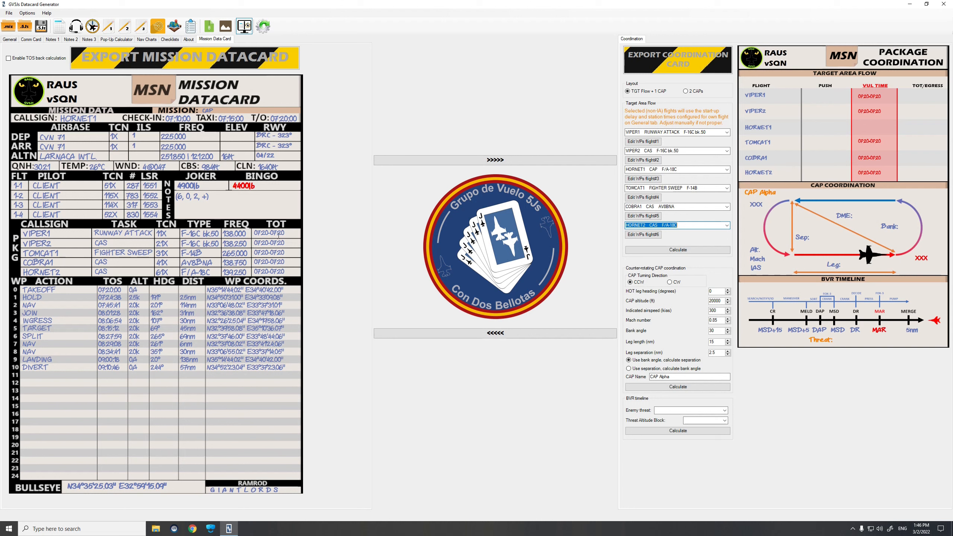
Set VIPER1's TOT window in the datacard's package table to 07:40-07:50.
{"action": "left_click", "coordinate": [266, 232]}
{"action": "key", "text": "Delete"}
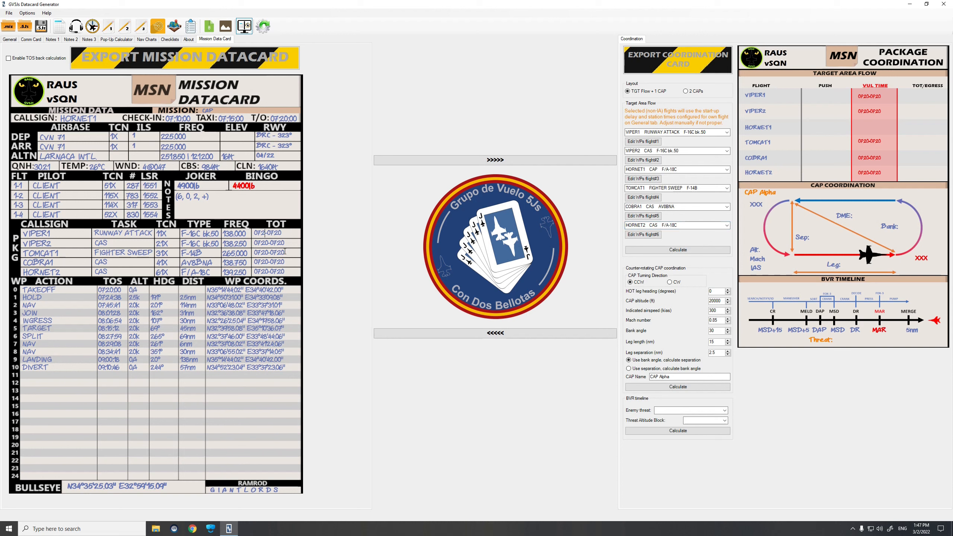
{"action": "key", "text": "Delete"}
{"action": "type", "text": "4"}
{"action": "left_click", "coordinate": [266, 233]}
{"action": "key", "text": "BackSpace"}
{"action": "type", "text": "0-"}
{"action": "key", "text": "BackSpace"}
{"action": "key", "text": "BackSpace"}
{"action": "type", "text": "50"}
Edit the VIPER2 flight's time window to the PUSH/TOT type, with push at 07:35 and TOT at 07:45.
{"action": "left_click", "coordinate": [650, 161]}
{"action": "left_click_drag", "start_coordinate": [207, 74], "coordinate": [553, 73]}
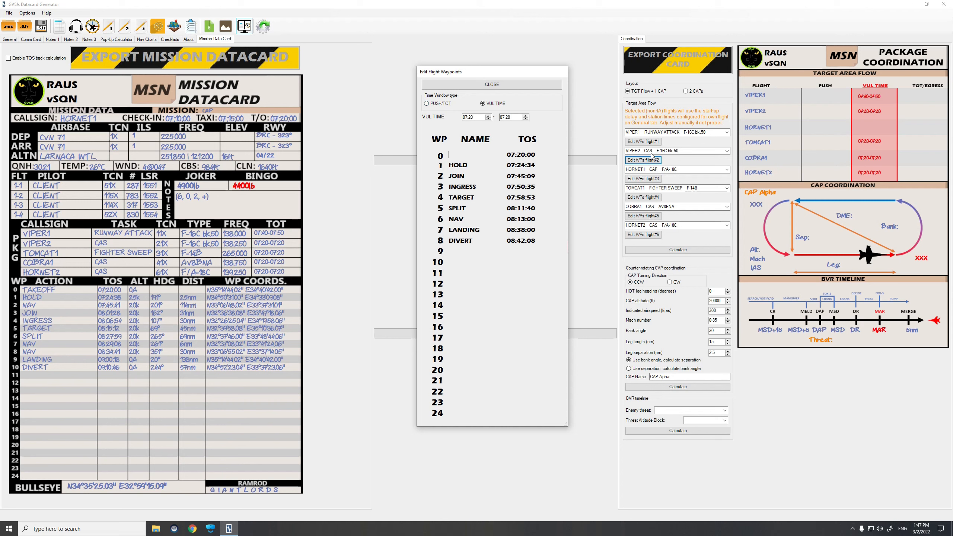
{"action": "left_click", "coordinate": [427, 104]}
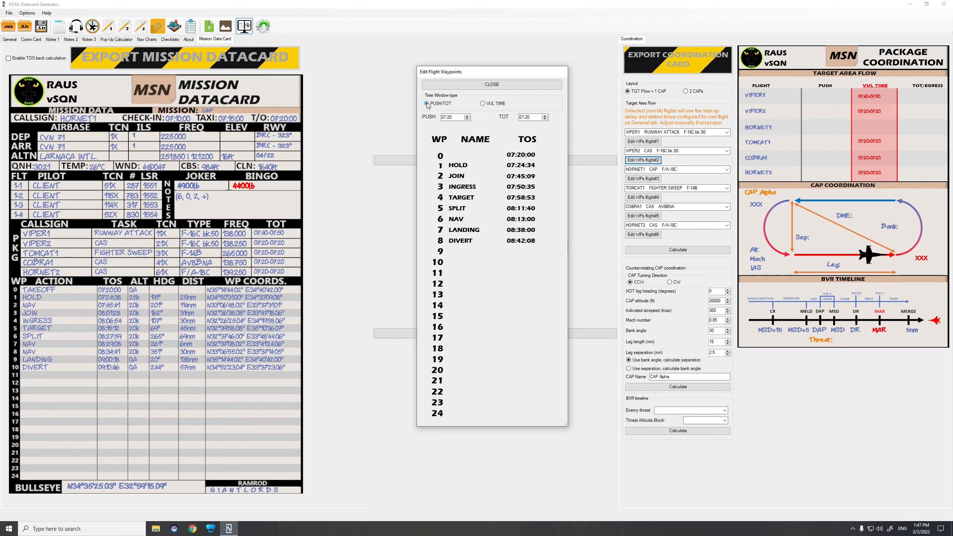
{"action": "left_click", "coordinate": [450, 117]}
{"action": "left_click", "coordinate": [531, 118]}
{"action": "left_click", "coordinate": [493, 87]}
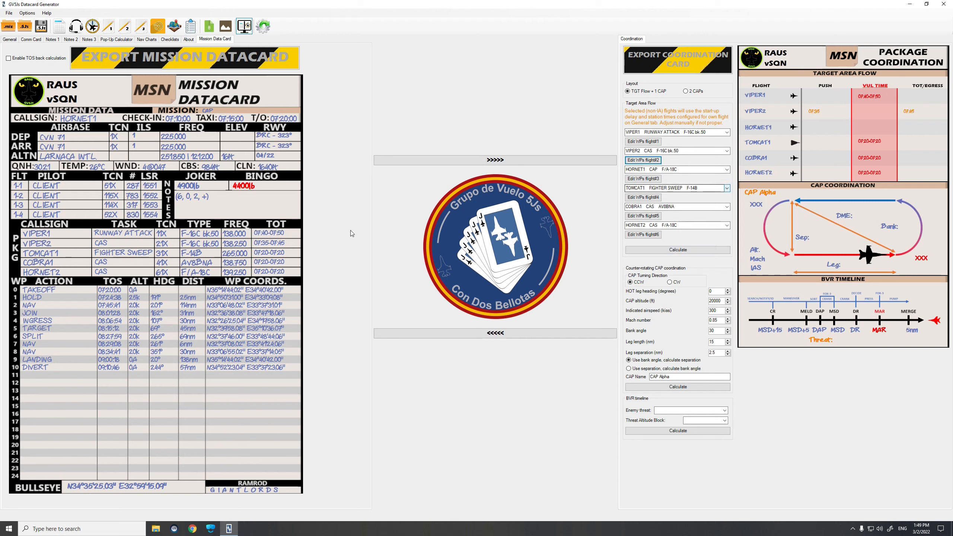
Set TOMCAT1's TOT window in the datacard's package table to 07:25-07:50.
{"action": "left_click", "coordinate": [278, 251]}
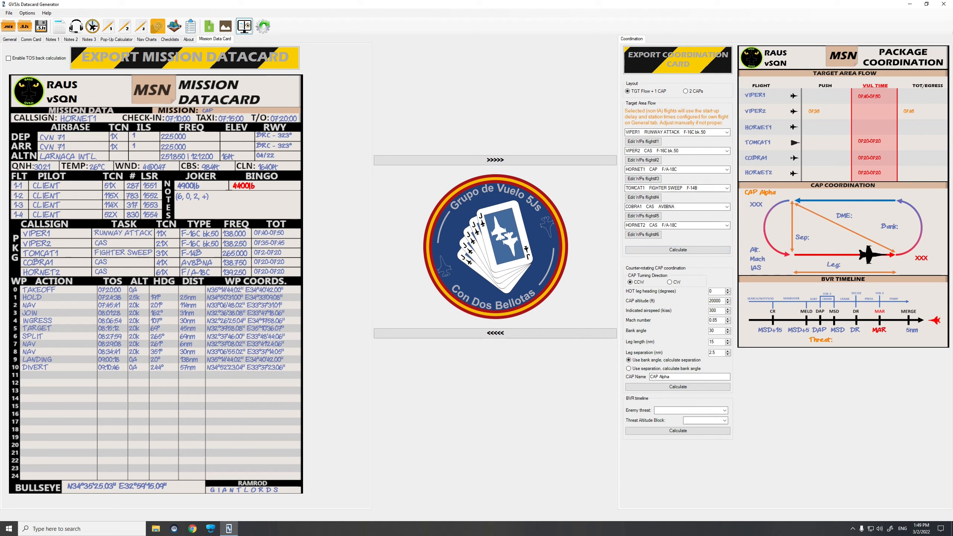
{"action": "type", "text": "5"}
{"action": "left_click", "coordinate": [281, 253]}
{"action": "key", "text": "BackSpace"}
{"action": "type", "text": "5"}
Set COBRA1's TOT window in the datacard's package table to 07:30-08:00.
{"action": "left_click", "coordinate": [269, 261]}
{"action": "key", "text": "BackSpace"}
{"action": "type", "text": "8"}
{"action": "key", "text": "Right"}
{"action": "key", "text": "Right"}
{"action": "key", "text": "BackSpace"}
{"action": "type", "text": "0"}
Set HORNET2's TOT window in the datacard's package table to 07:40-07:50.
{"action": "left_click", "coordinate": [266, 270]}
{"action": "key", "text": "BackSpace"}
{"action": "type", "text": "4"}
{"action": "left_click", "coordinate": [281, 271]}
{"action": "key", "text": "BackSpace"}
{"action": "type", "text": "4"}
{"action": "key", "text": "BackSpace"}
{"action": "type", "text": "5"}
Compare the coordination card's TGT Flow + 1 CAP and 2 CAPs layouts, leaving 2 CAPs selected.
{"action": "left_click", "coordinate": [695, 92]}
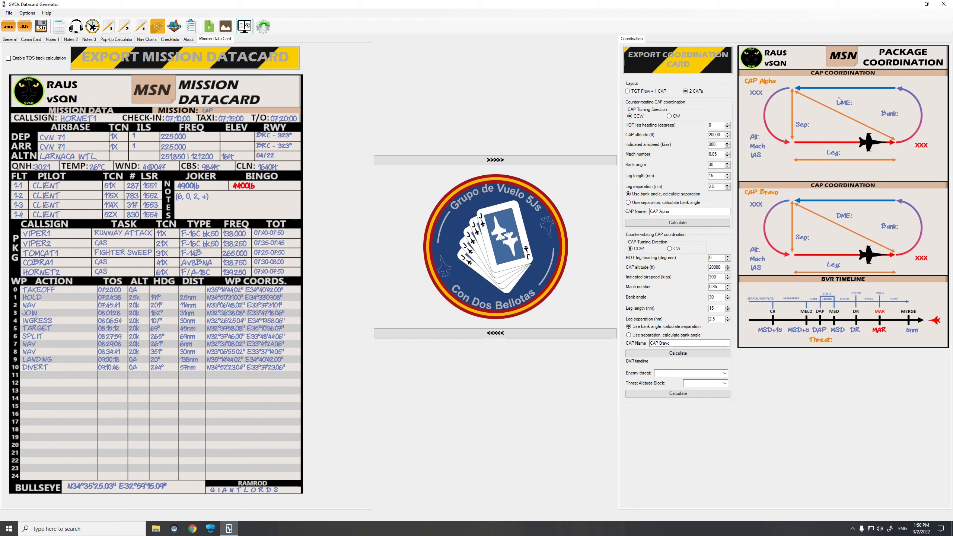
{"action": "left_click", "coordinate": [663, 92]}
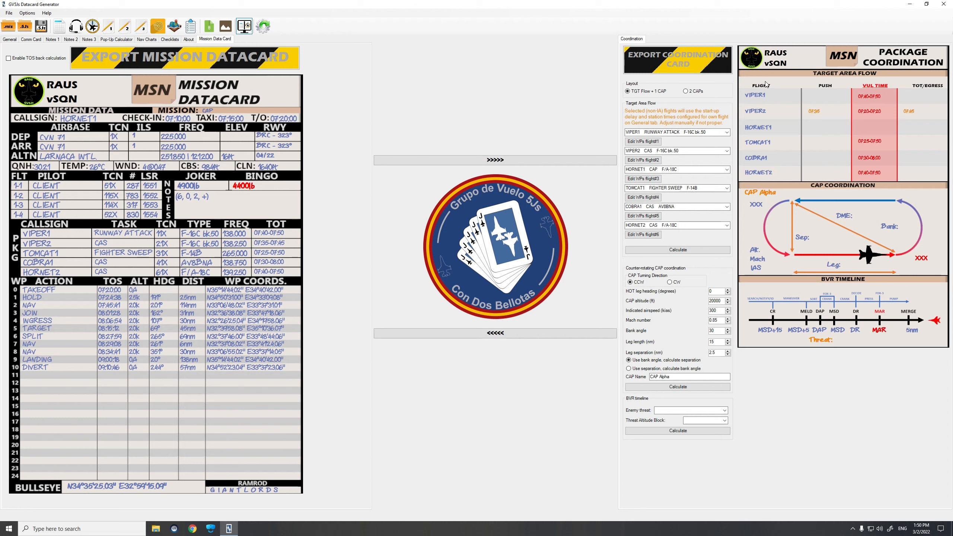
{"action": "left_click", "coordinate": [697, 92]}
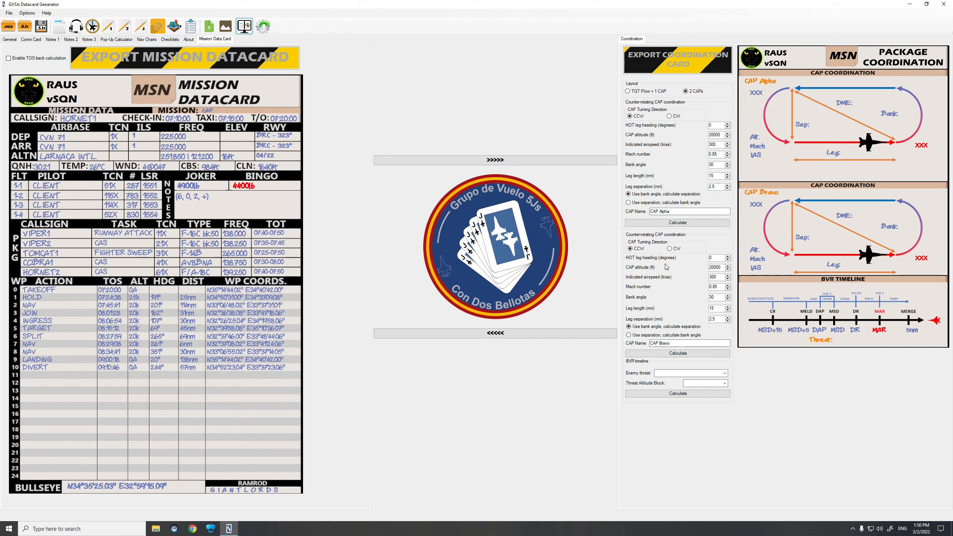
Compare the CW and CCW turning directions for both CAPs, leaving both on CCW.
{"action": "left_click", "coordinate": [674, 118]}
{"action": "left_click", "coordinate": [672, 250]}
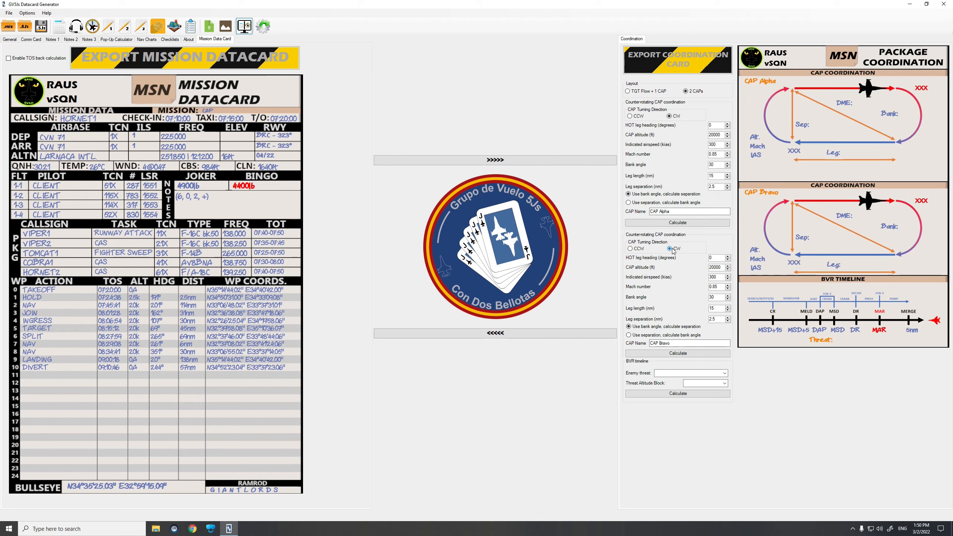
{"action": "left_click", "coordinate": [634, 249]}
{"action": "left_click", "coordinate": [630, 116]}
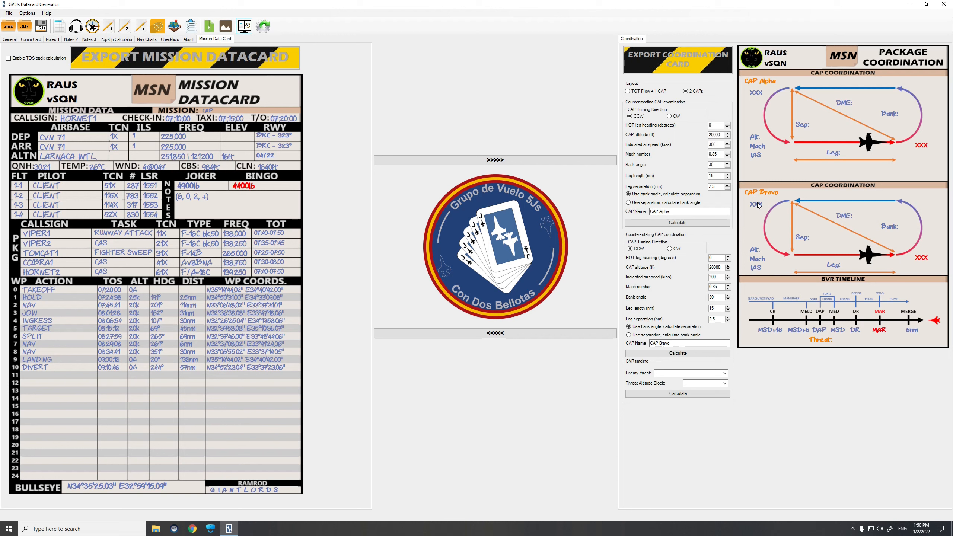
Name the first CAP "CAP Viper" and the second one "CAP Hornet" on the coordination card.
{"action": "left_click", "coordinate": [729, 267]}
{"action": "left_click", "coordinate": [635, 336]}
{"action": "double_click", "coordinate": [680, 213]}
{"action": "type", "text": "Viper"}
{"action": "double_click", "coordinate": [664, 342]}
{"action": "type", "text": "Hornet"}
Set CAP Hornet's altitude to 30000 ft and CAP Viper's altitude to 25000 ft.
{"action": "left_click", "coordinate": [727, 266]}
{"action": "left_click", "coordinate": [728, 266]}
{"action": "left_click", "coordinate": [727, 266]}
{"action": "left_click", "coordinate": [728, 133]}
{"action": "left_click", "coordinate": [727, 134]}
{"action": "left_click", "coordinate": [727, 133]}
{"action": "left_click", "coordinate": [727, 133]}
Set CAP Hornet's HOT leg heading to 220 degrees and CAP Viper's bank angle to 40.
{"action": "double_click", "coordinate": [714, 257]}
{"action": "double_click", "coordinate": [728, 152]}
{"action": "left_click", "coordinate": [728, 163]}
Have CAP Hornet's bank angle derived from a 3.0 nm leg separation, and calculate both CAPs.
{"action": "left_click", "coordinate": [639, 336]}
{"action": "left_click", "coordinate": [719, 319]}
{"action": "key", "text": "BackSpace"}
{"action": "type", "text": "0"}
{"action": "left_click", "coordinate": [692, 224]}
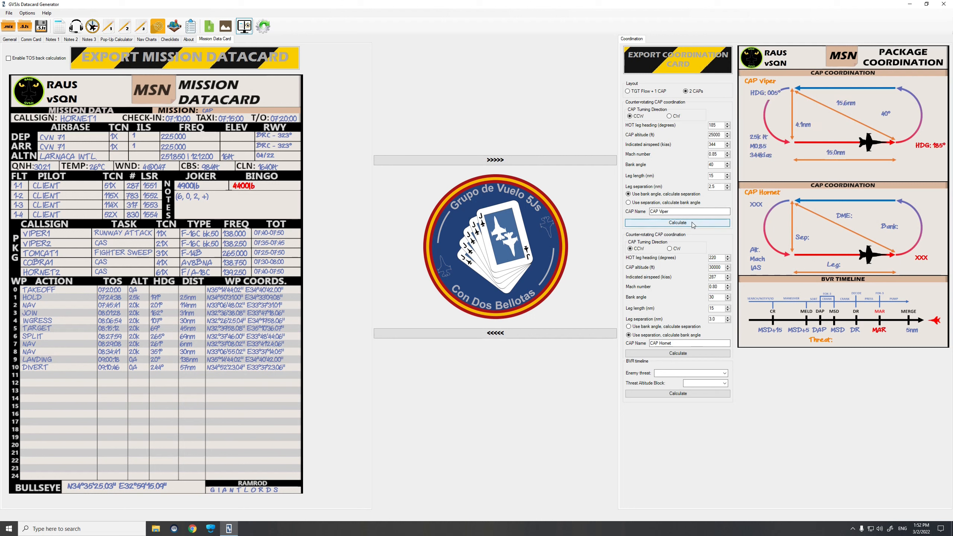
{"action": "left_click", "coordinate": [690, 354]}
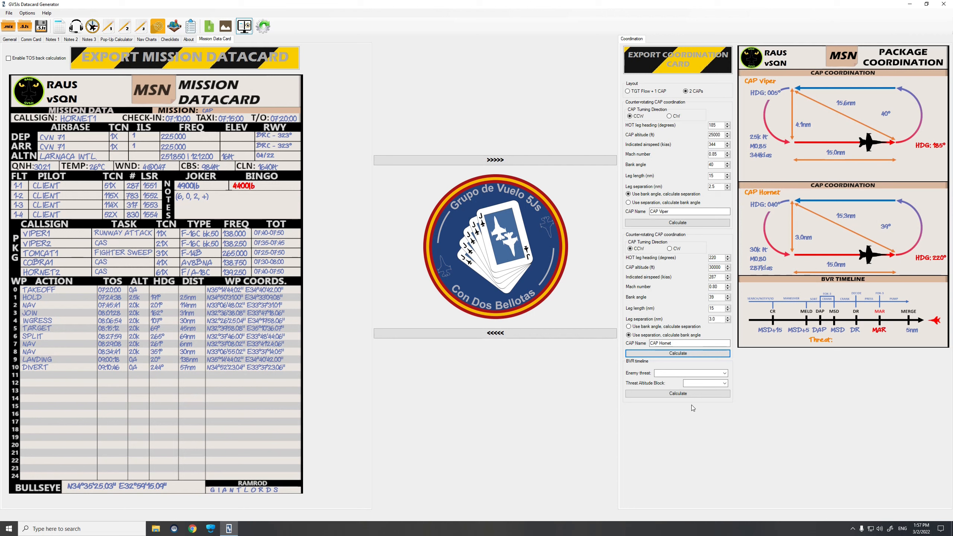
Calculate the BVR timeline for an AIM-120C AMRAAM enemy threat at threat altitude block 4.
{"action": "left_click", "coordinate": [713, 373]}
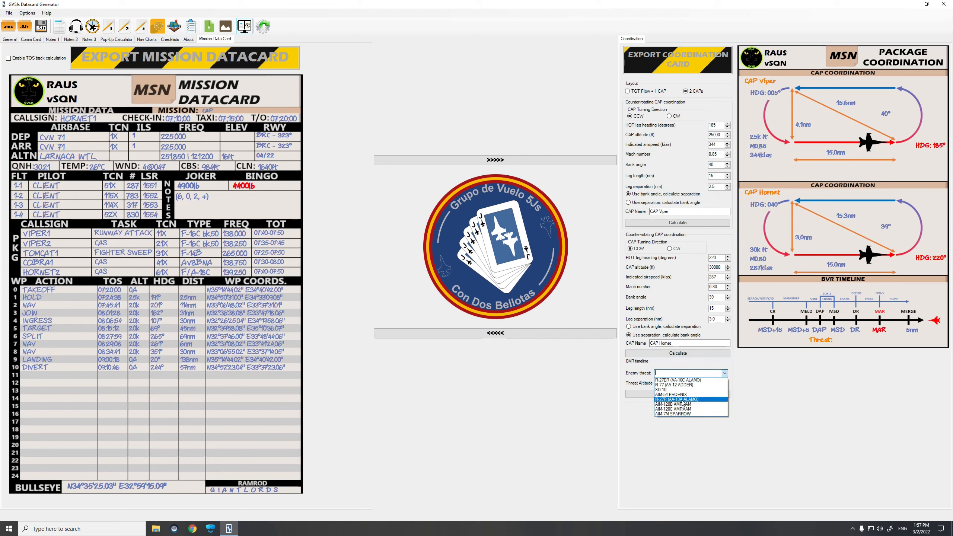
{"action": "left_click", "coordinate": [682, 410]}
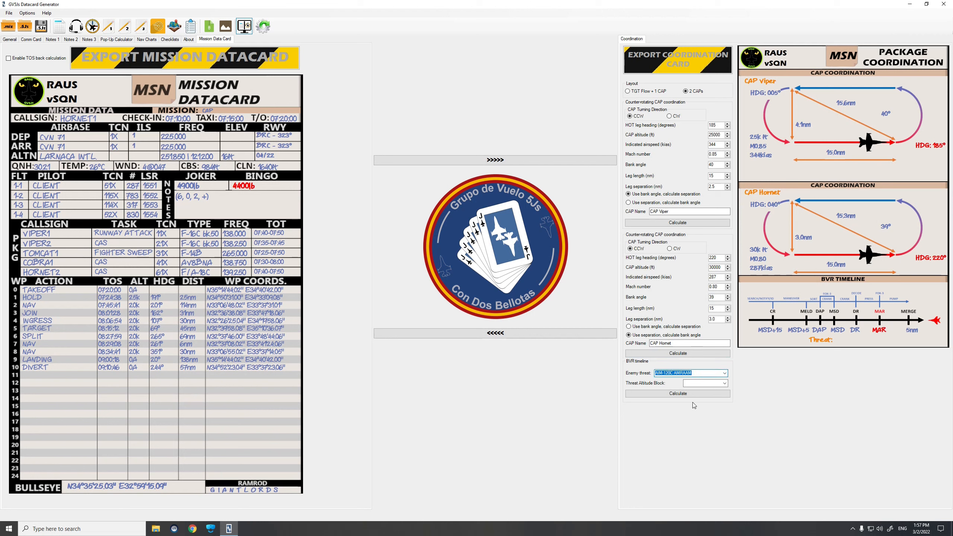
{"action": "left_click", "coordinate": [726, 383]}
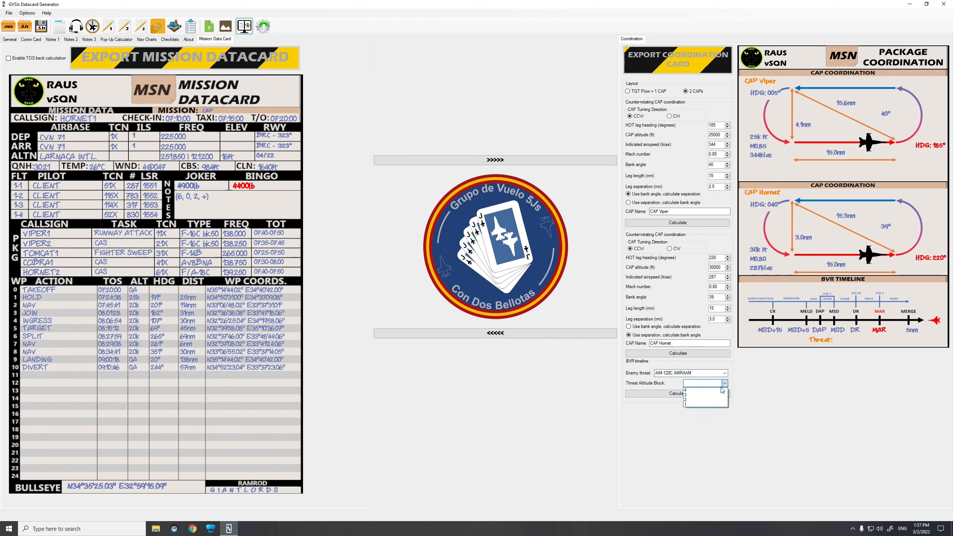
{"action": "left_click", "coordinate": [717, 393]}
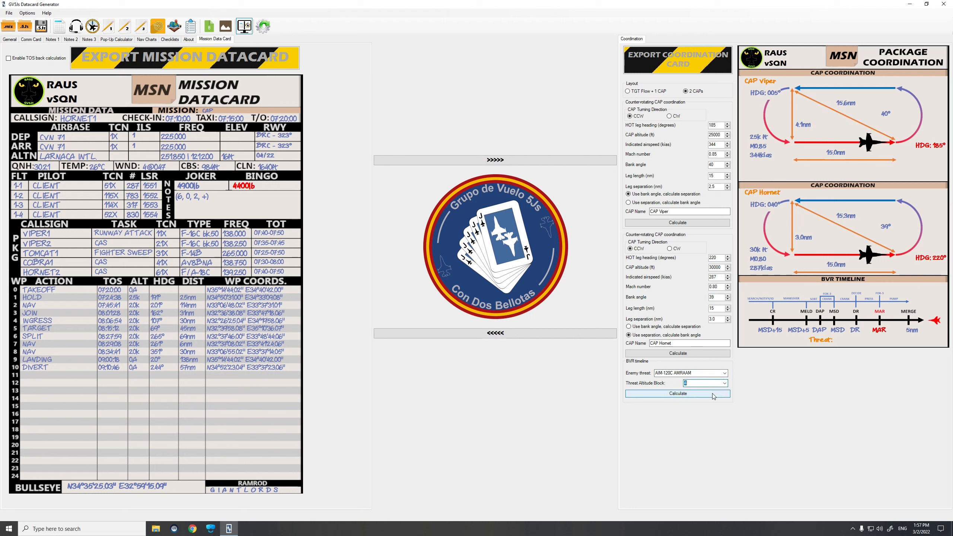
{"action": "left_click", "coordinate": [713, 396]}
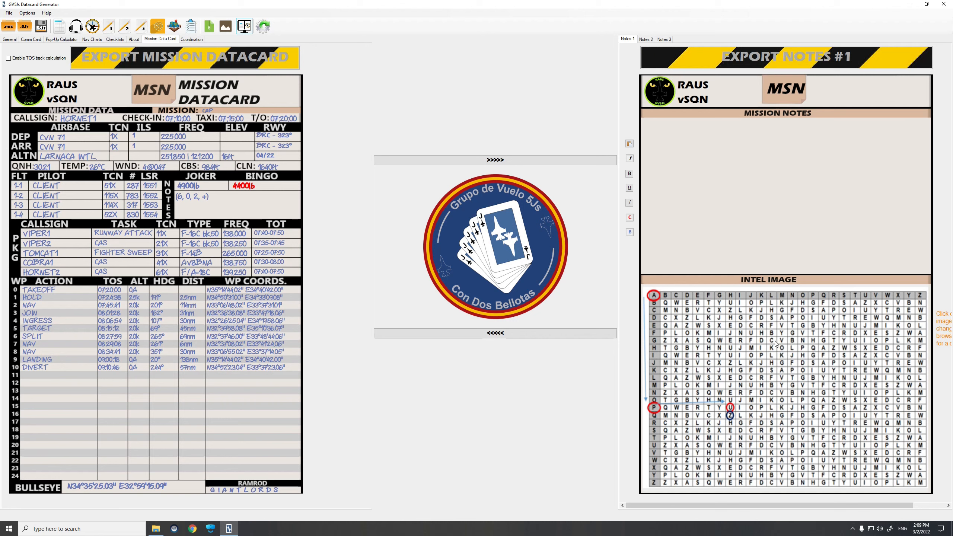
Replace the Notes 1 intel image with tomcatters5Jotters2.png from the Resources folder.
{"action": "left_click", "coordinate": [752, 386]}
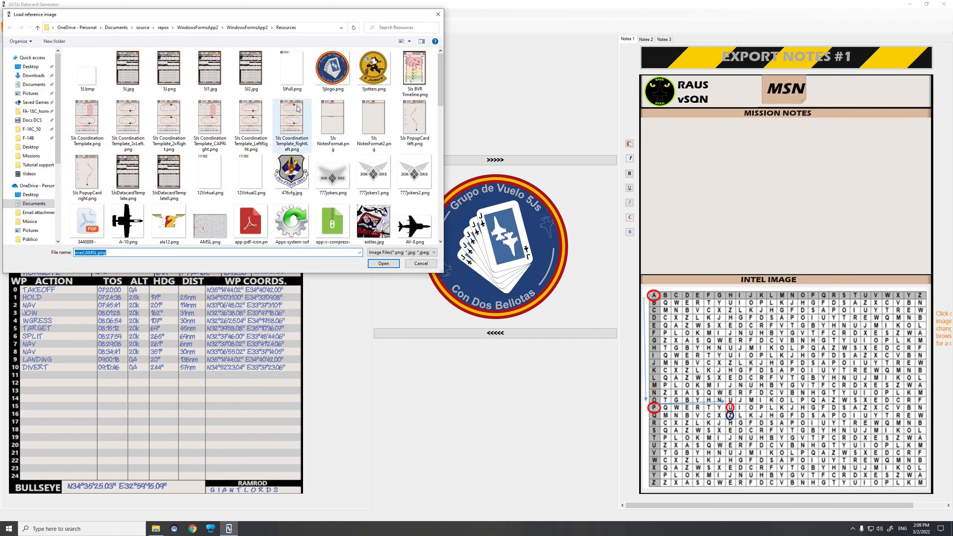
{"action": "scroll", "coordinate": [251, 132], "scroll_direction": "down", "scroll_amount": 5}
{"action": "scroll", "coordinate": [250, 132], "scroll_direction": "down", "scroll_amount": 3}
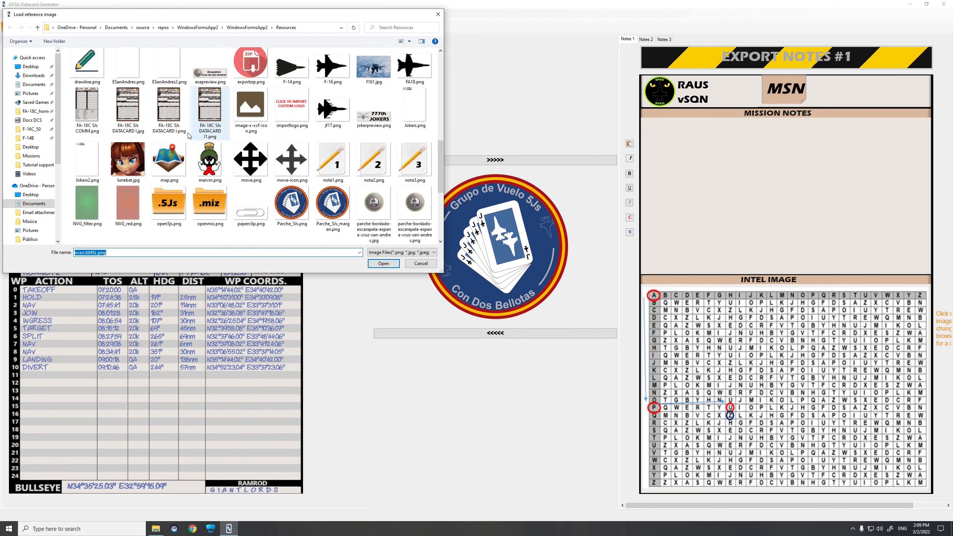
{"action": "scroll", "coordinate": [271, 133], "scroll_direction": "down", "scroll_amount": 3}
{"action": "left_click", "coordinate": [169, 214]}
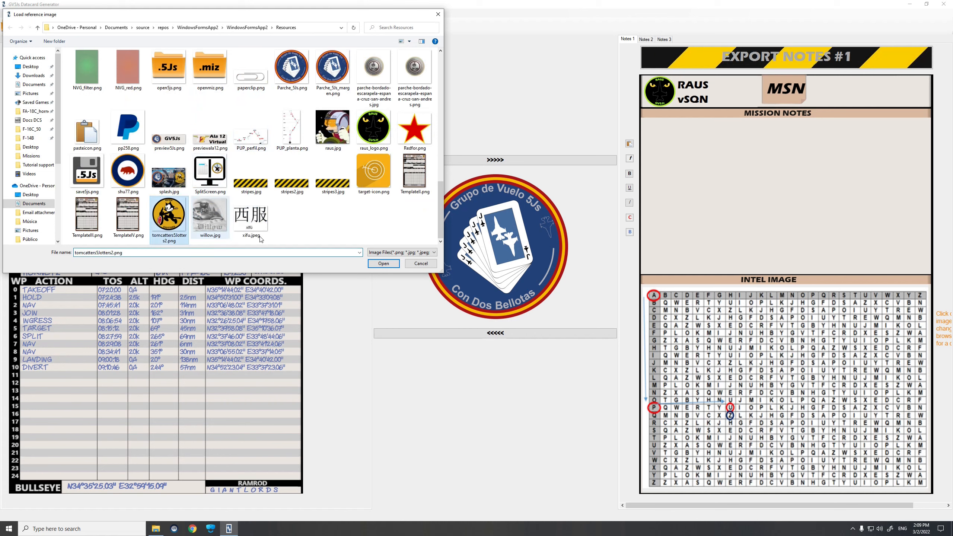
{"action": "left_click", "coordinate": [398, 265]}
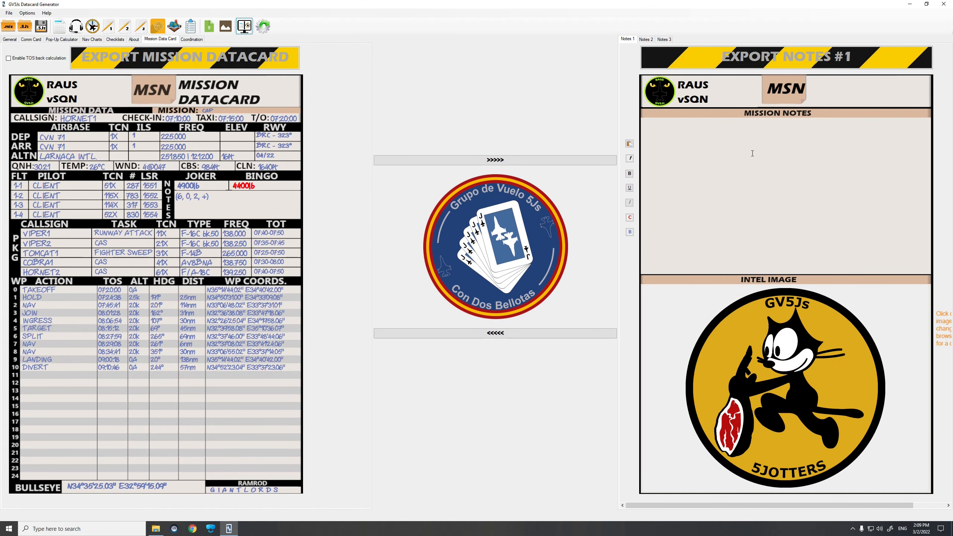
Write "We can manually write" in the Notes 1 mission notes and format "manually" as orange, bold, underlined italic text.
{"action": "left_click", "coordinate": [752, 153]}
{"action": "type", "text": "We can manually write"}
{"action": "double_click", "coordinate": [678, 124]}
{"action": "left_click", "coordinate": [630, 218]}
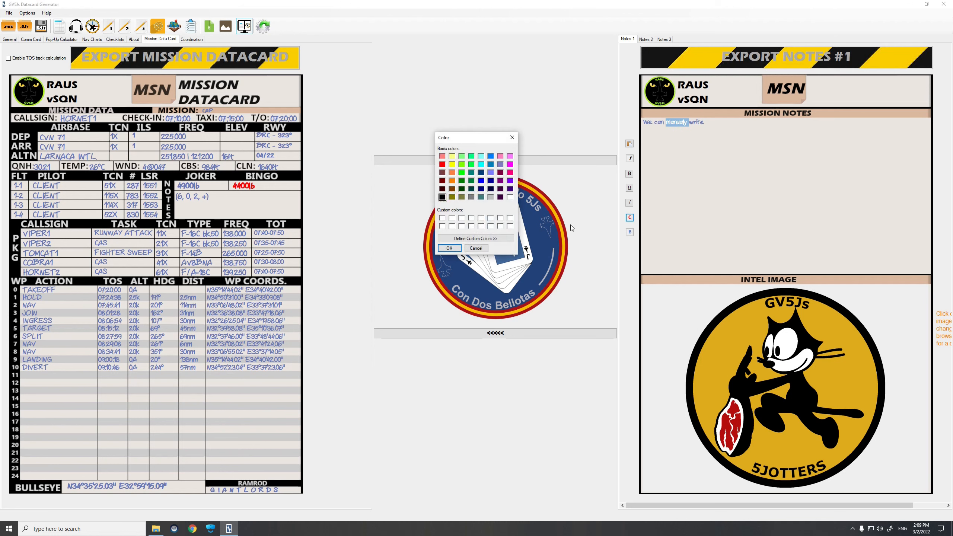
{"action": "left_click", "coordinate": [451, 181]}
{"action": "left_click", "coordinate": [450, 249]}
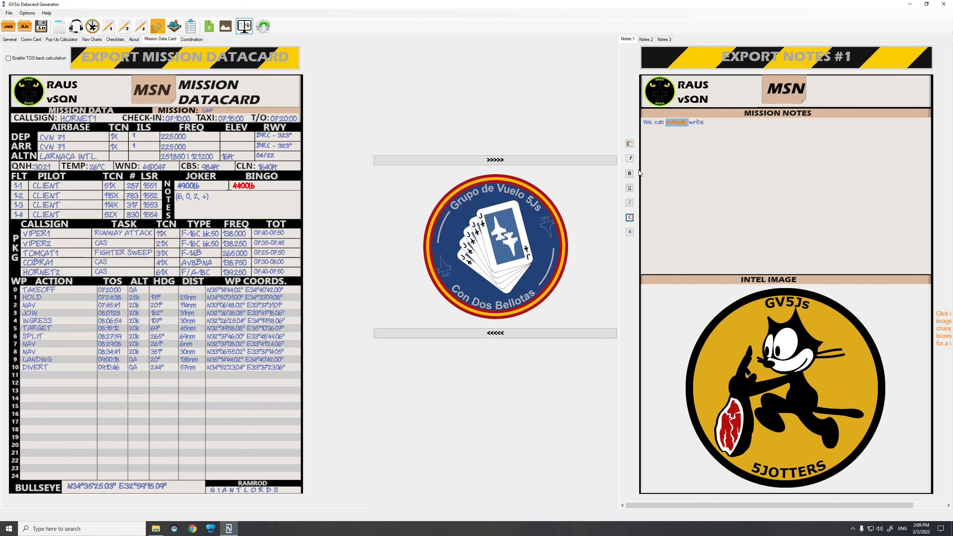
{"action": "left_click", "coordinate": [629, 173]}
{"action": "left_click", "coordinate": [630, 188]}
{"action": "left_click", "coordinate": [629, 202]}
{"action": "left_click", "coordinate": [730, 178]}
Copy the INGRESS waypoint's coordinates from the mission datacard to Notes 1.
{"action": "left_click", "coordinate": [54, 327]}
{"action": "right_click", "coordinate": [38, 319]}
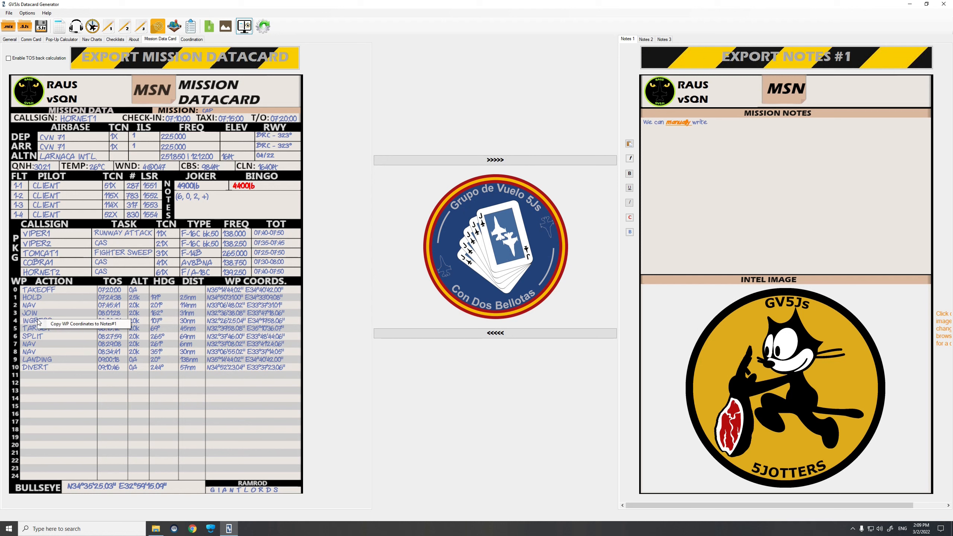
{"action": "left_click", "coordinate": [67, 324]}
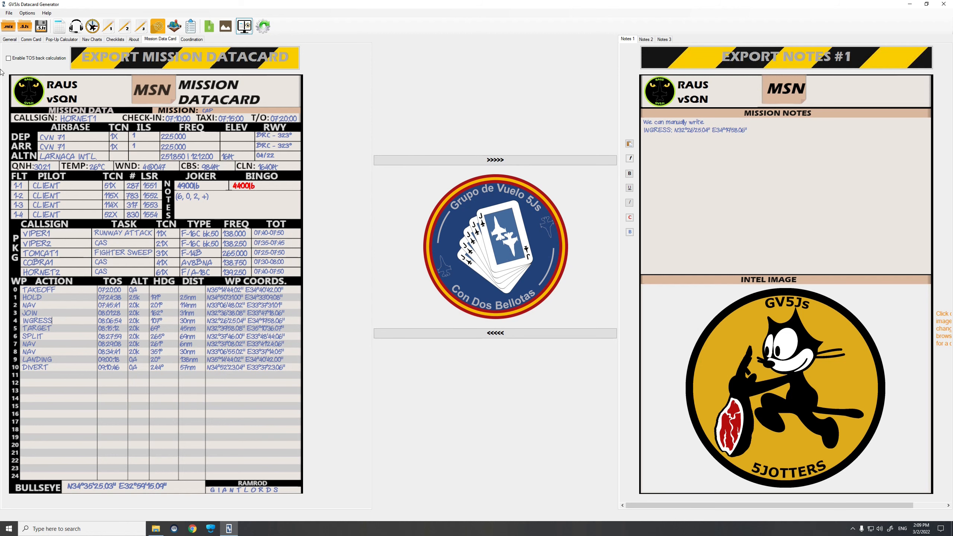
Switch the steerpoint coordinates format to MGRS and copy the TARGET waypoint's coordinates to Notes 1.
{"action": "left_click", "coordinate": [14, 40]}
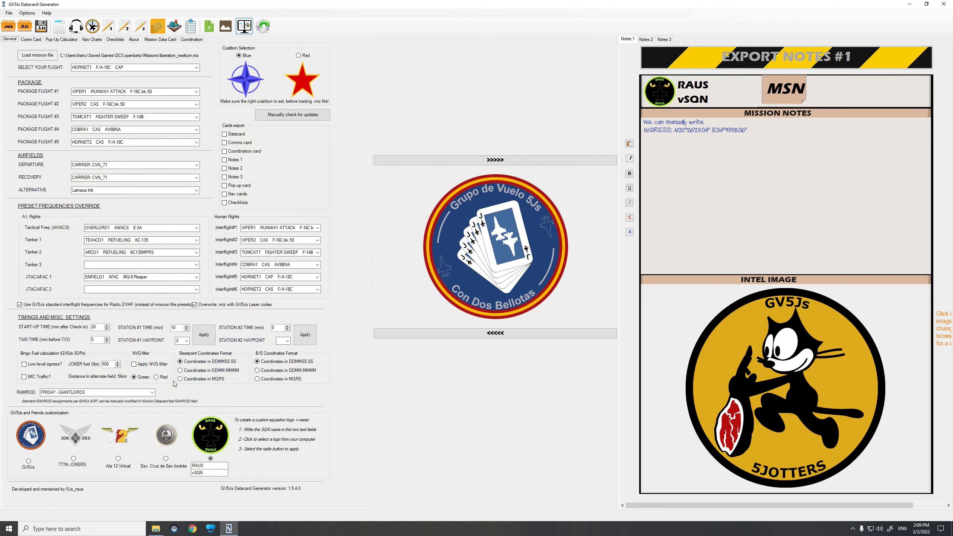
{"action": "left_click", "coordinate": [194, 380]}
{"action": "left_click", "coordinate": [169, 40]}
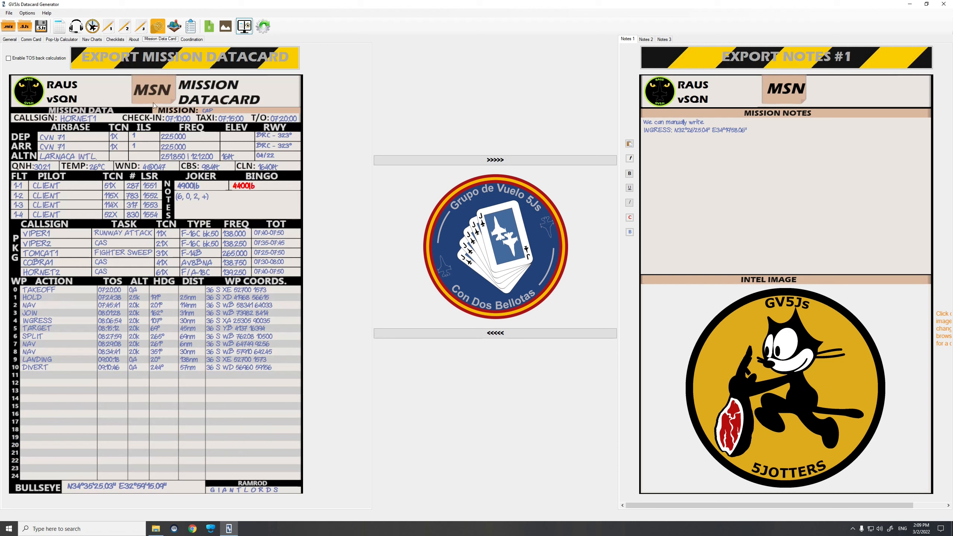
{"action": "left_click", "coordinate": [45, 330]}
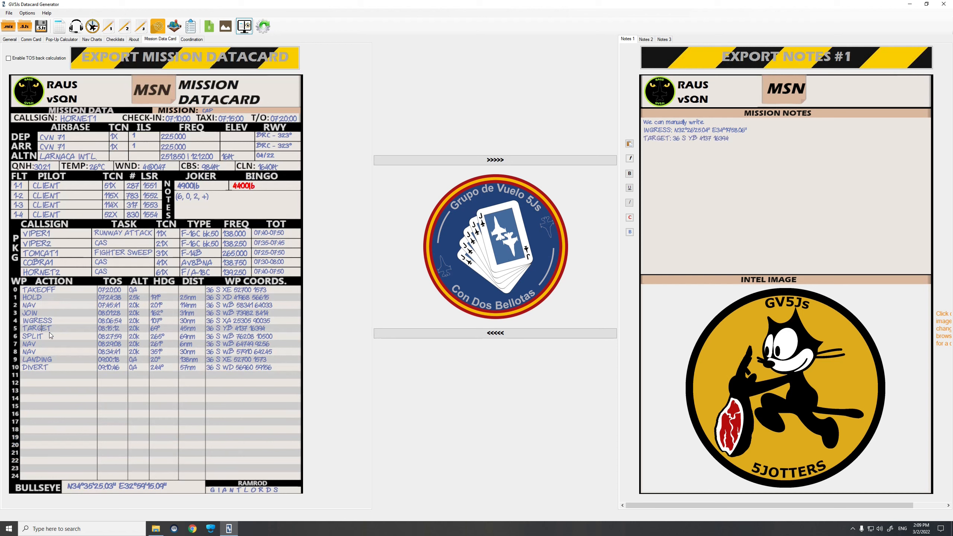
Set the steerpoint coordinates format back to DDMMSS.SS and return to the mission datacard.
{"action": "left_click", "coordinate": [8, 39]}
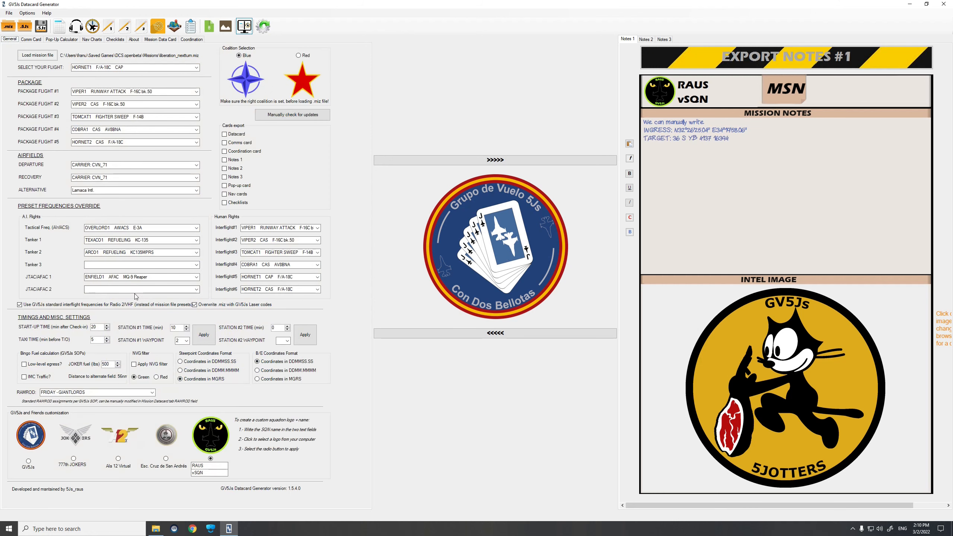
{"action": "left_click", "coordinate": [162, 39]}
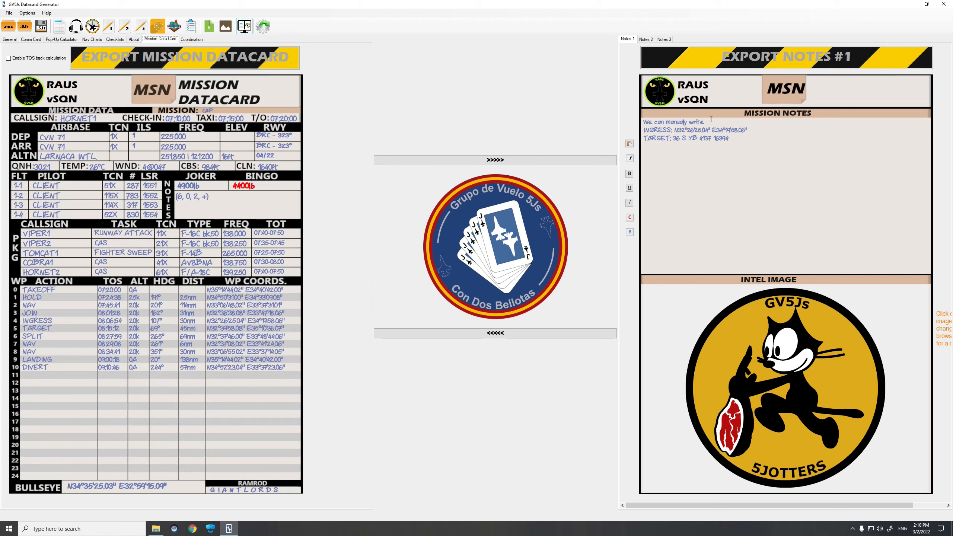
Colour the word "manually" orange in the Notes 1 mission notes.
{"action": "double_click", "coordinate": [681, 122]}
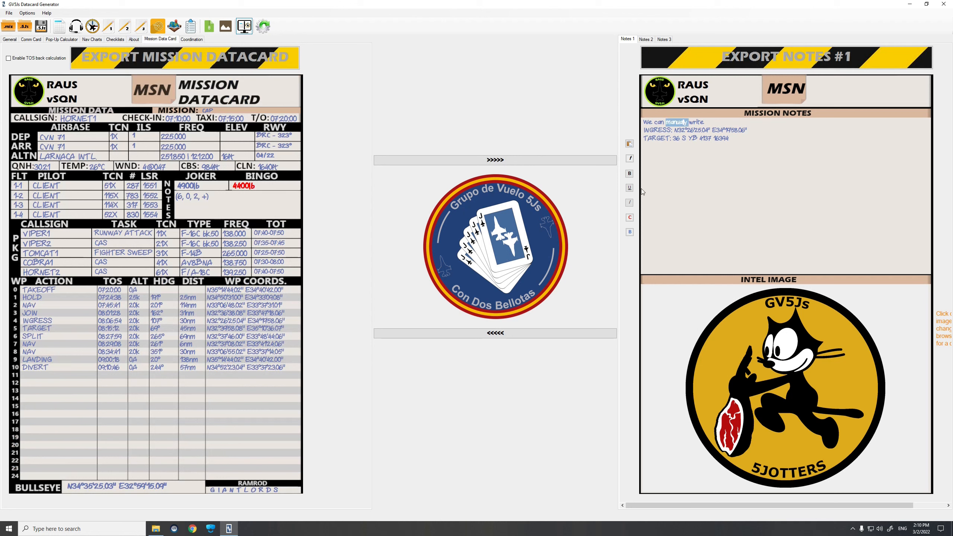
{"action": "left_click", "coordinate": [630, 218]}
{"action": "left_click", "coordinate": [452, 181]}
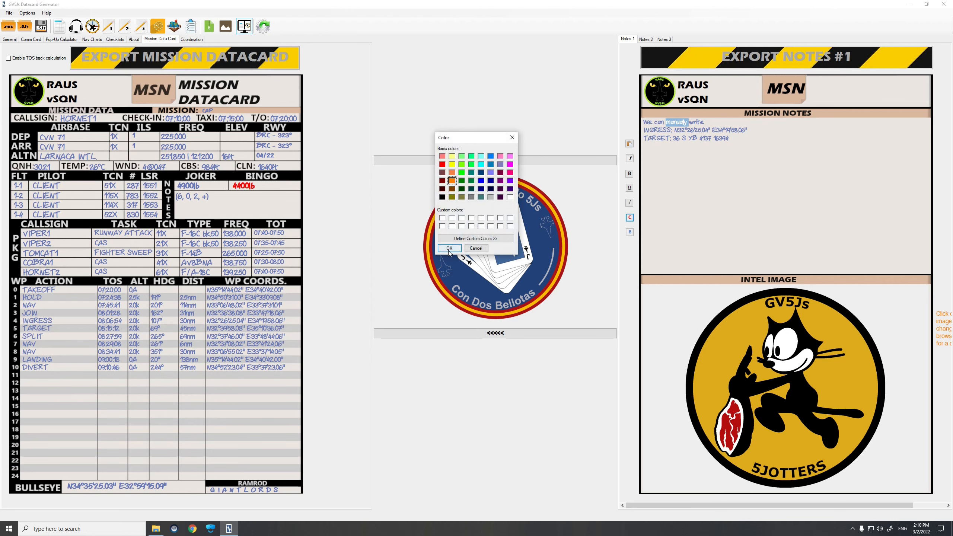
{"action": "left_click", "coordinate": [449, 247]}
{"action": "left_click", "coordinate": [677, 130]}
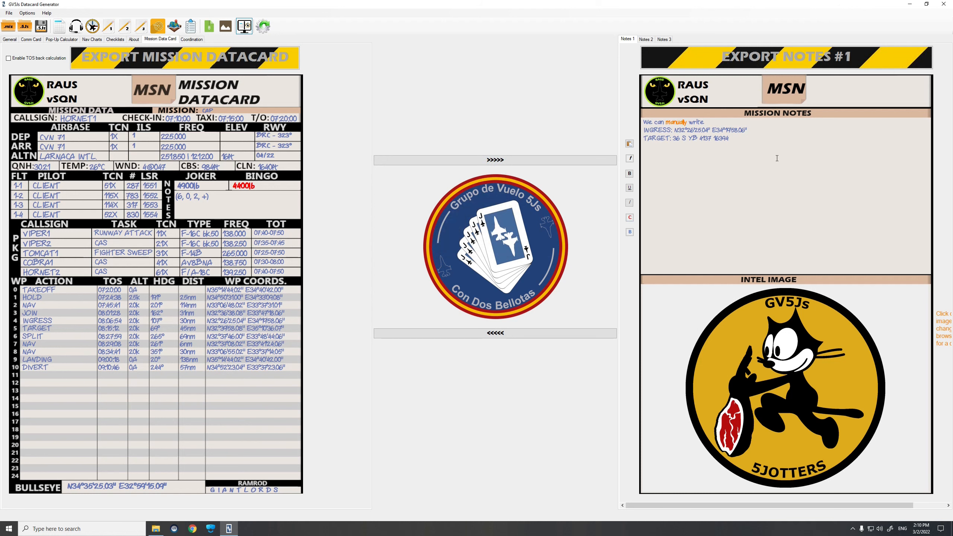
Load map_complete.jpg from the desktop's Tutorial support folder as the Notes 2 recon image.
{"action": "left_click", "coordinate": [647, 39]}
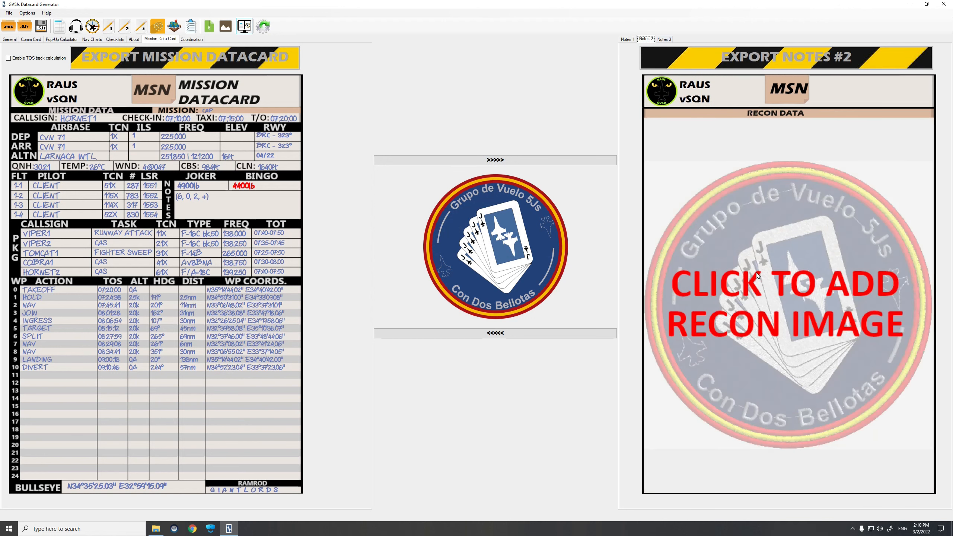
{"action": "left_click", "coordinate": [790, 316]}
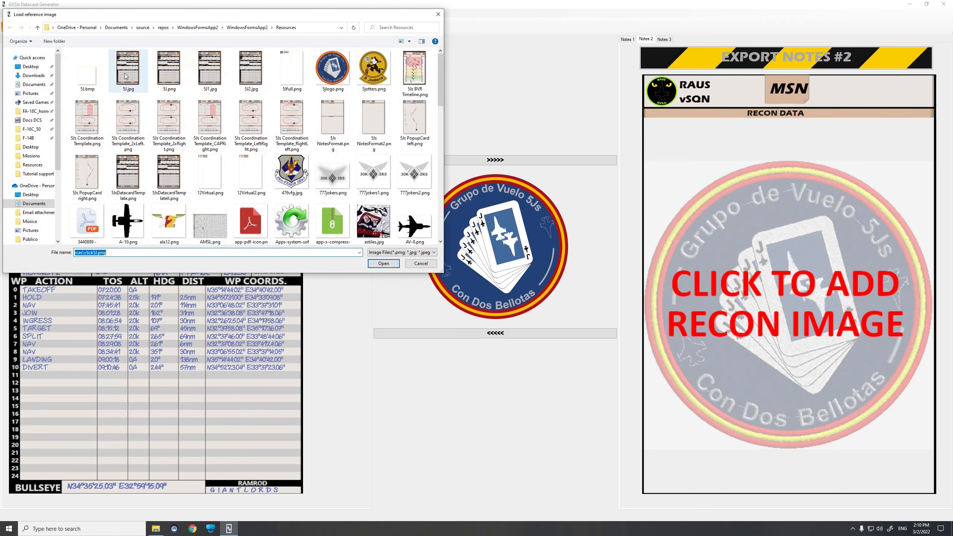
{"action": "left_click", "coordinate": [31, 66]}
{"action": "double_click", "coordinate": [112, 117]}
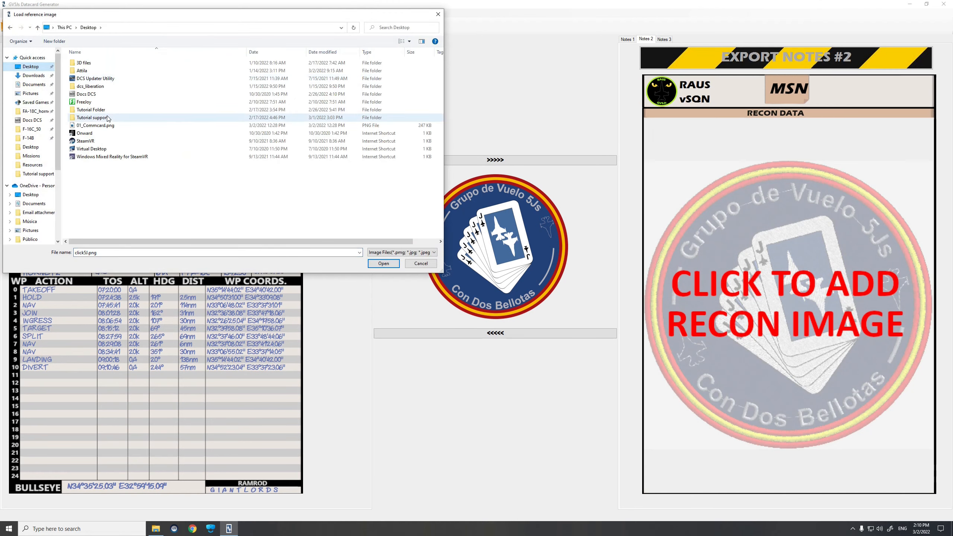
{"action": "left_click", "coordinate": [312, 78]}
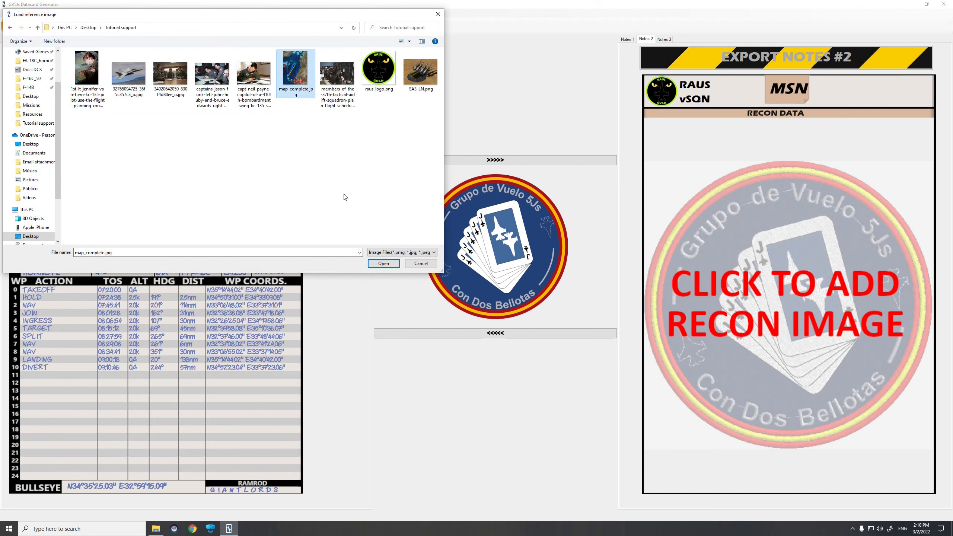
{"action": "left_click", "coordinate": [379, 262]}
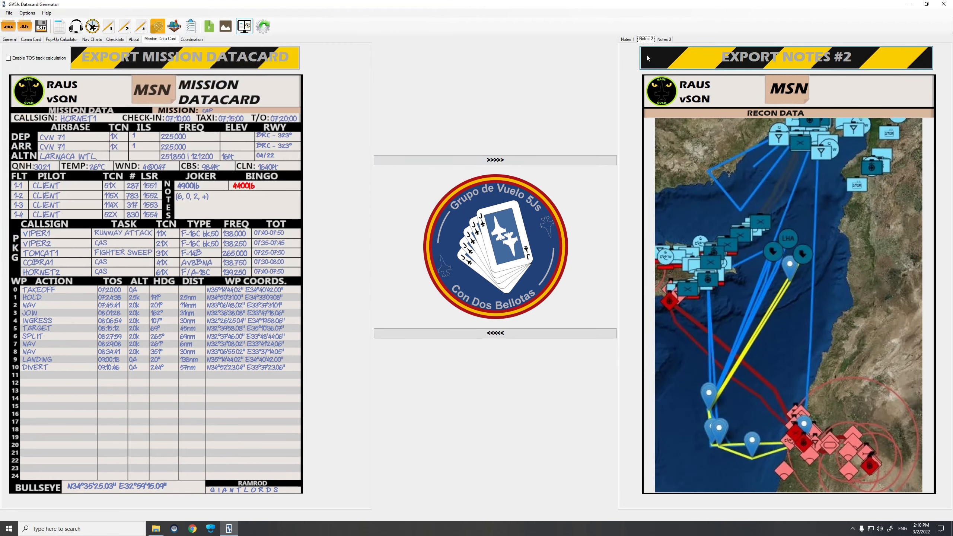
Load raus_logo.png as the upper recon image of Notes 3.
{"action": "left_click", "coordinate": [668, 39]}
{"action": "left_click", "coordinate": [776, 180]}
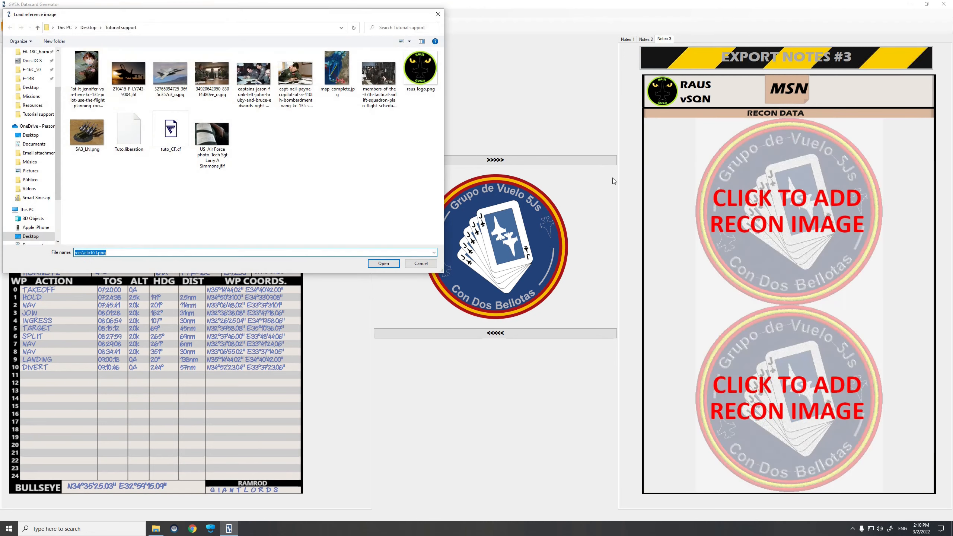
{"action": "left_click", "coordinate": [421, 69]}
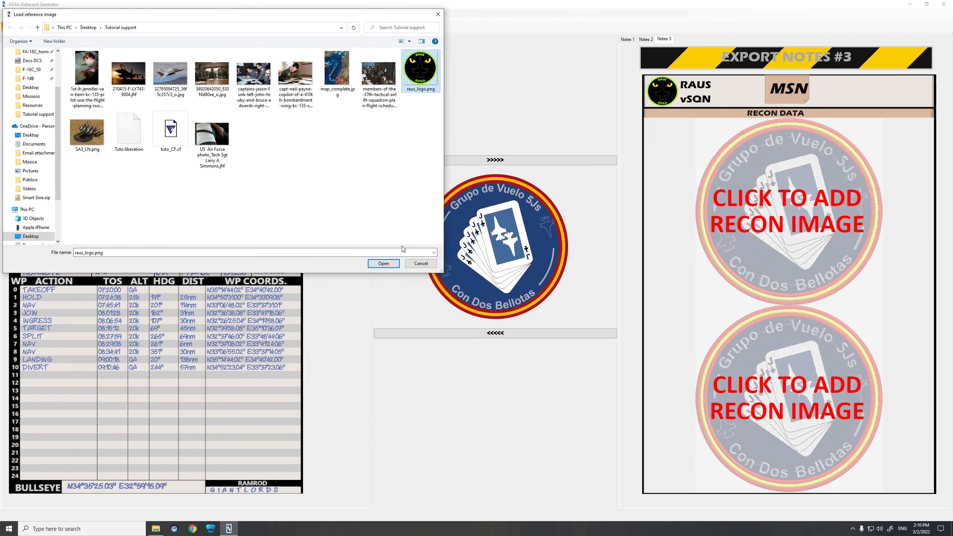
{"action": "left_click", "coordinate": [384, 263]}
Load SA3_LN.png as the lower recon image of Notes 3.
{"action": "left_click", "coordinate": [811, 384]}
{"action": "left_click", "coordinate": [87, 132]}
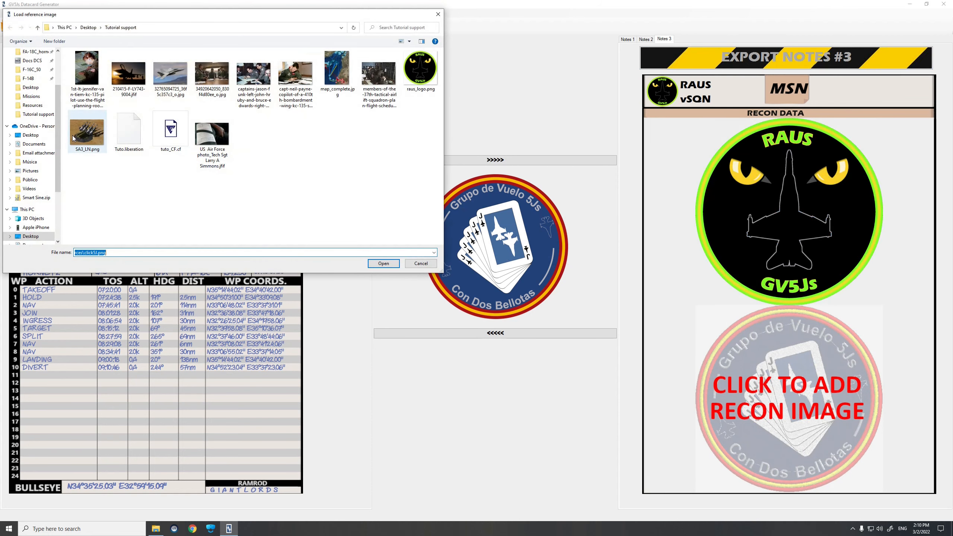
{"action": "left_click", "coordinate": [383, 263]}
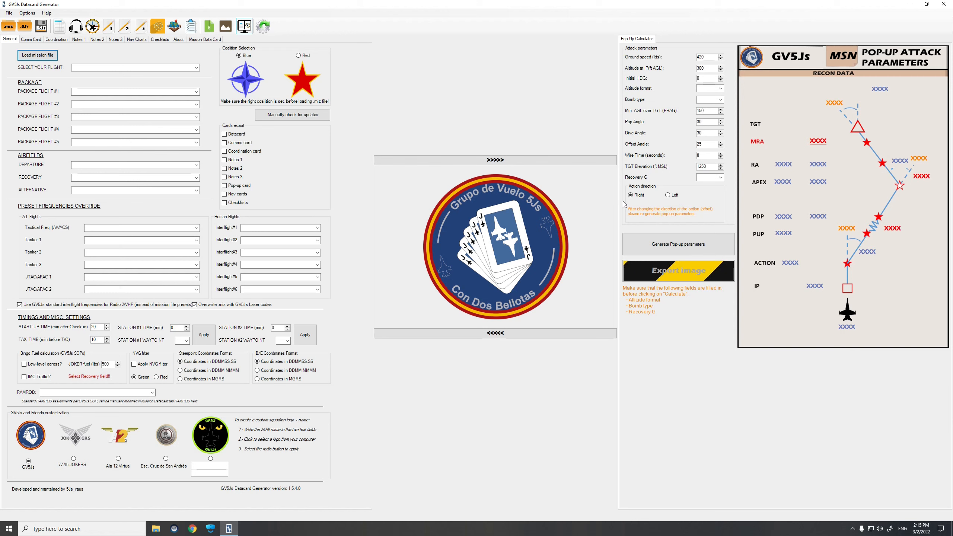
Set the pop-up attack's action direction to Left.
{"action": "left_click", "coordinate": [668, 195]}
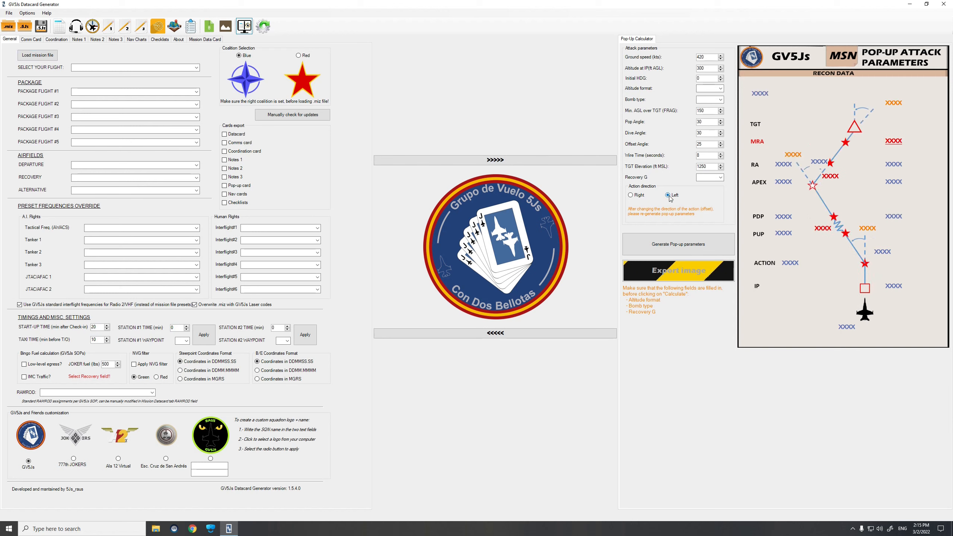
Set the pop-up attack to Right action, ground speed 500 kts, initial heading 175, altitude format MSL and bomb type LO DRAG.
{"action": "left_click", "coordinate": [637, 195]}
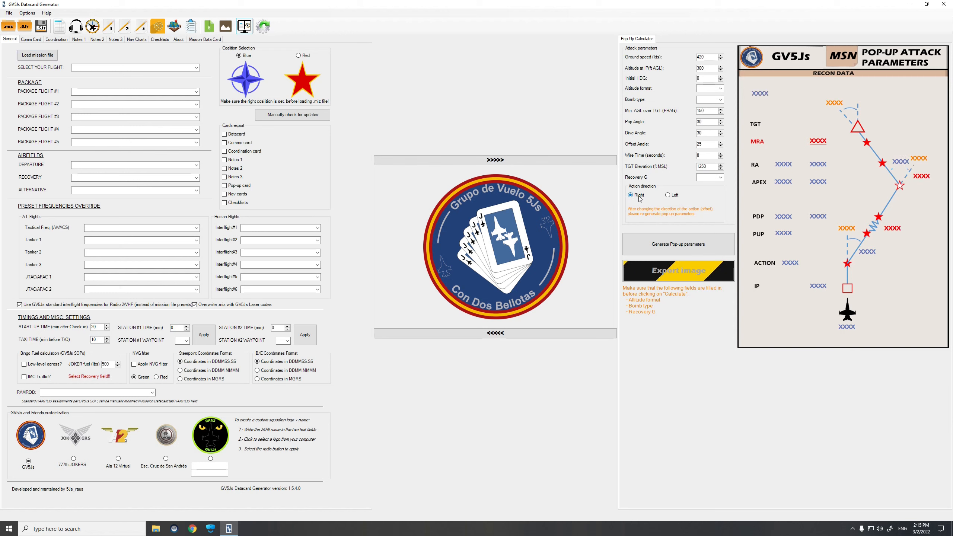
{"action": "double_click", "coordinate": [710, 57]}
{"action": "type", "text": "5"}
{"action": "left_click", "coordinate": [708, 88]}
{"action": "left_click", "coordinate": [712, 98]}
{"action": "left_click", "coordinate": [720, 89]}
{"action": "left_click", "coordinate": [715, 101]}
{"action": "left_click", "coordinate": [721, 100]}
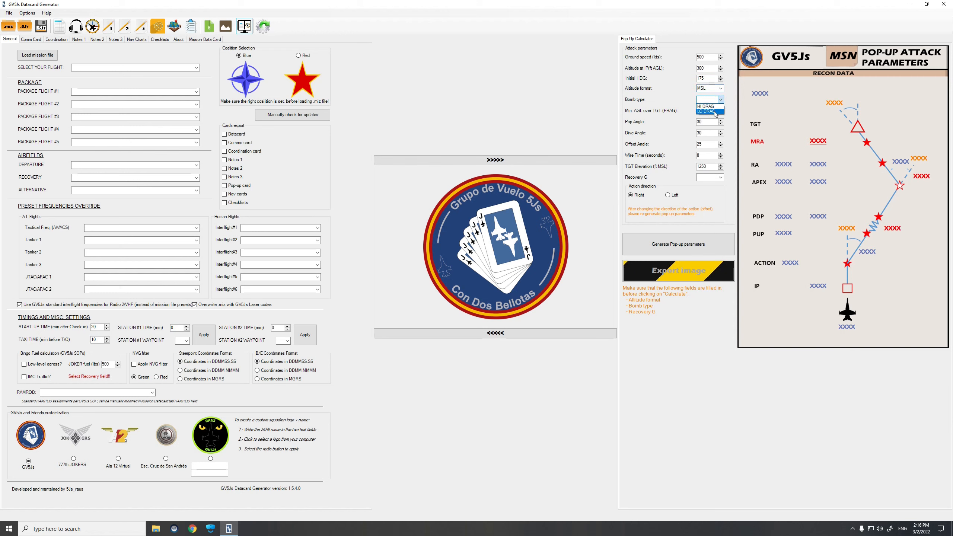
{"action": "left_click", "coordinate": [716, 111]}
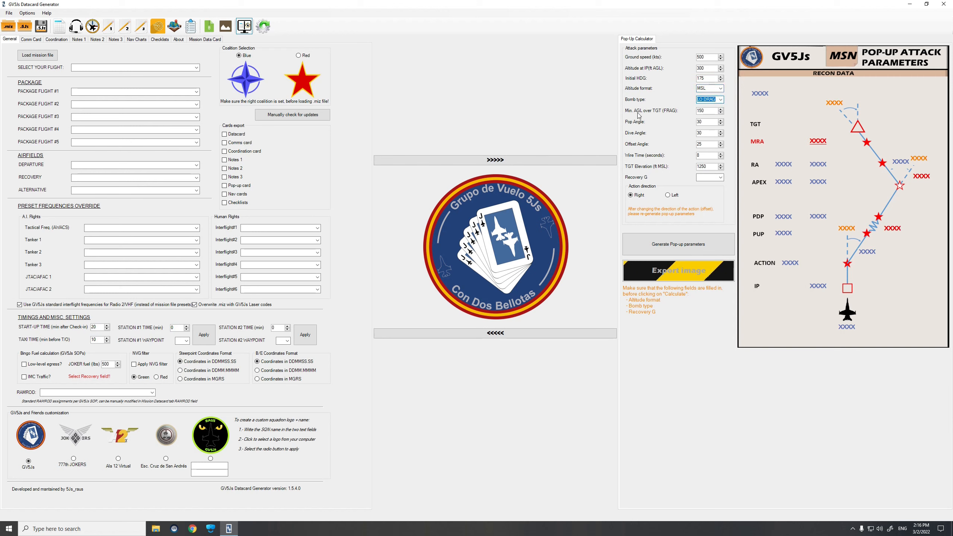
Set the pop angle to 35, offset angle to 30, wire time to 6 seconds and target elevation to 1200 ft MSL.
{"action": "double_click", "coordinate": [720, 121]}
{"action": "left_click", "coordinate": [721, 121]}
{"action": "left_click", "coordinate": [721, 143]}
{"action": "left_click", "coordinate": [721, 142]}
{"action": "left_click", "coordinate": [720, 143]}
{"action": "left_click", "coordinate": [721, 143]}
{"action": "left_click", "coordinate": [721, 143]}
{"action": "left_click", "coordinate": [721, 157]}
{"action": "left_click", "coordinate": [720, 157]}
Set the recovery G to 3.5 and generate the pop-up parameters.
{"action": "left_click", "coordinate": [699, 180]}
{"action": "left_click", "coordinate": [720, 178]}
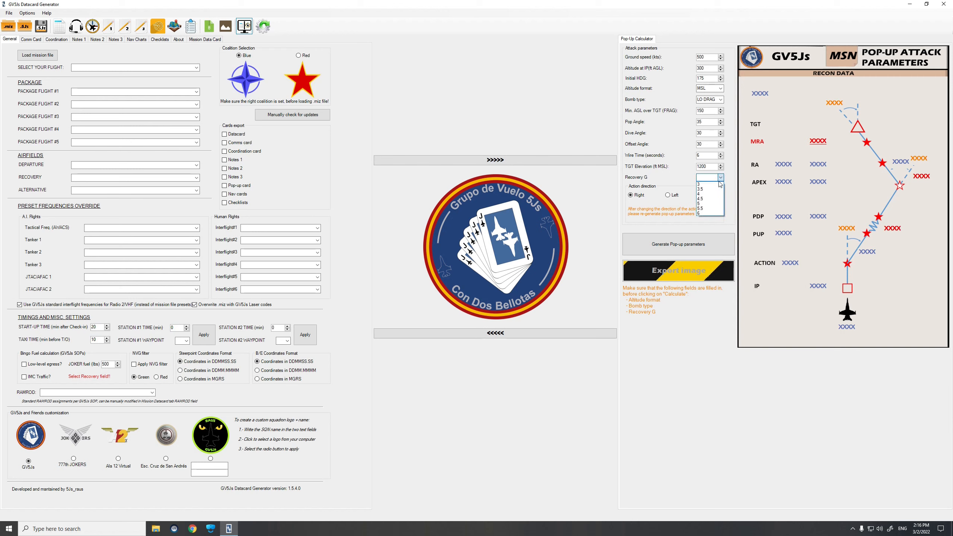
{"action": "left_click", "coordinate": [715, 189]}
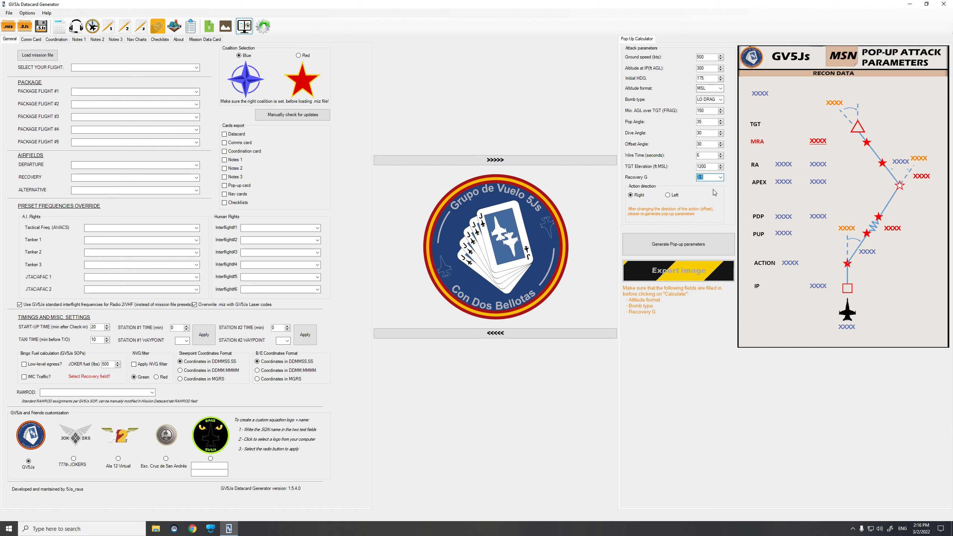
{"action": "left_click", "coordinate": [689, 244]}
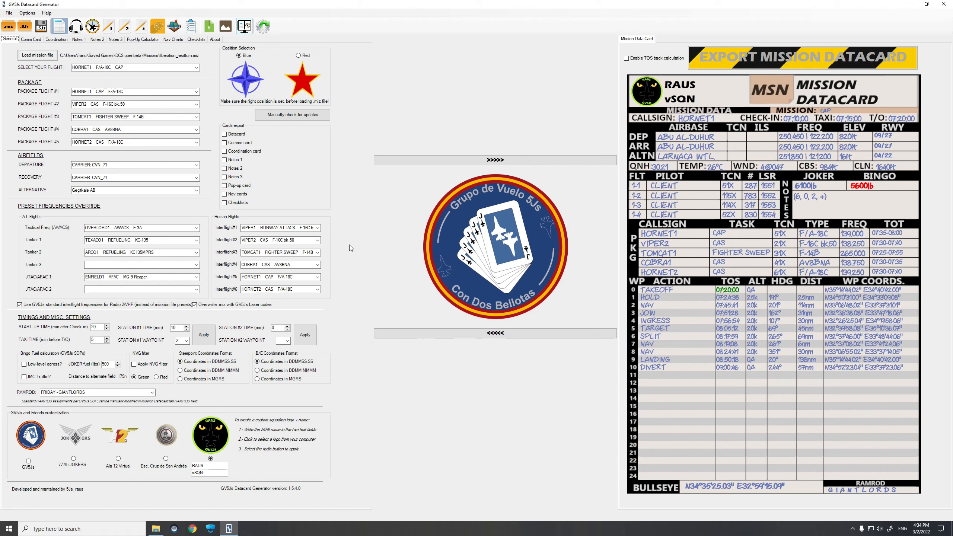
Enter the pilots' callsigns for flight positions 1-1 and 1-2 on the mission datacard.
{"action": "double_click", "coordinate": [673, 185]}
{"action": "type", "text": "RAUS"}
{"action": "double_click", "coordinate": [668, 196]}
{"action": "type", "text": "CHICHOWALKER"}
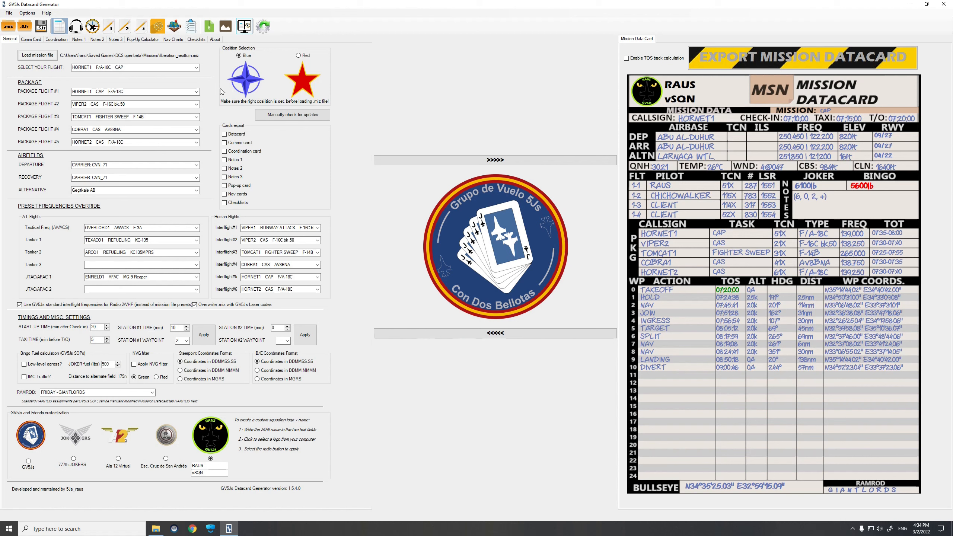
Add RAF Akrotiri to the selected Syria navigation charts, keeping Abu al-Duhur and Larnaca Intl. selected.
{"action": "left_click", "coordinate": [171, 39]}
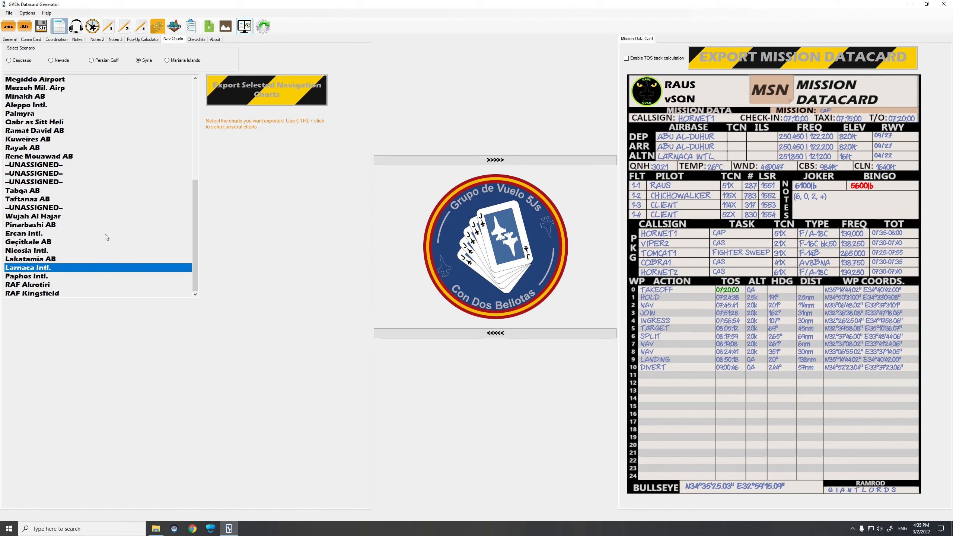
{"action": "left_click", "coordinate": [34, 286], "text": "ctrl"}
{"action": "scroll", "coordinate": [66, 186], "scroll_direction": "up", "scroll_amount": 1}
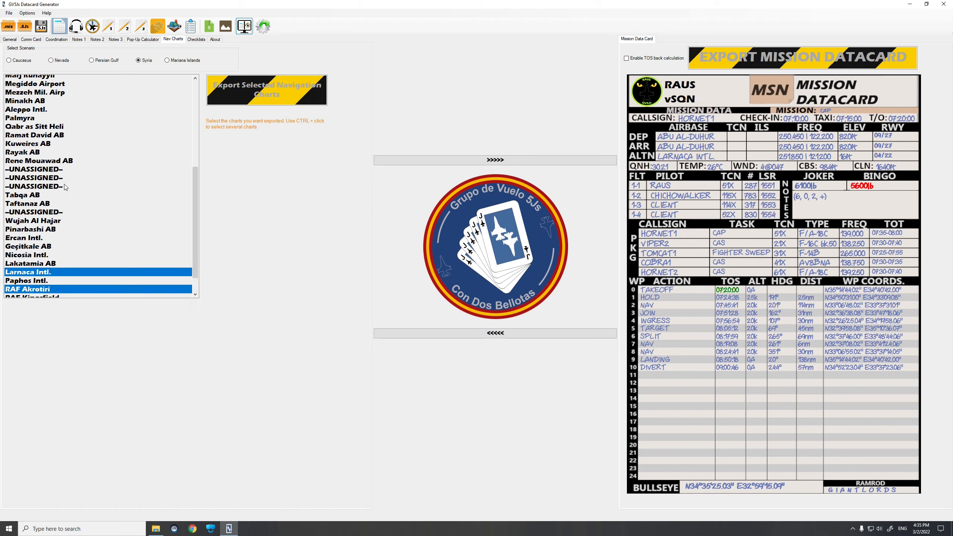
{"action": "scroll", "coordinate": [65, 186], "scroll_direction": "up", "scroll_amount": 8}
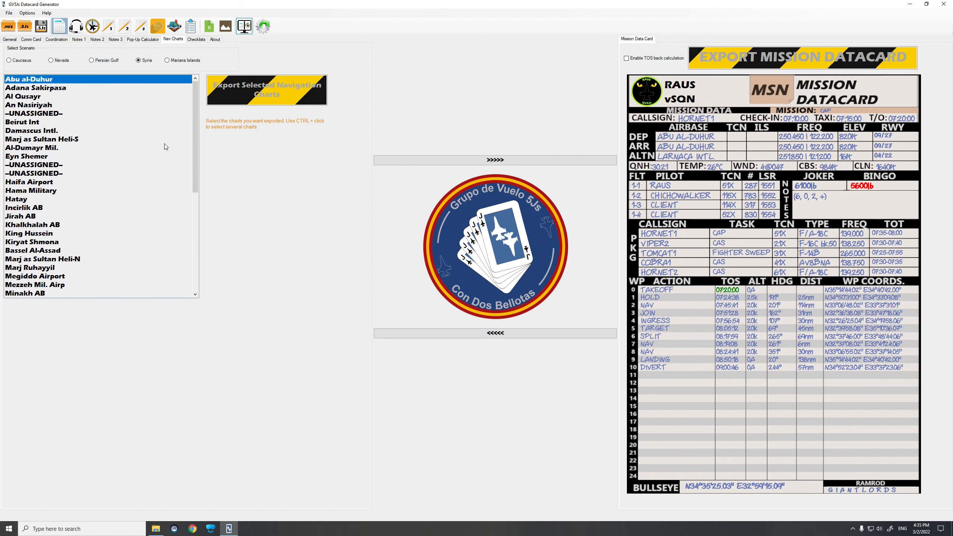
{"action": "left_click_drag", "start_coordinate": [195, 120], "coordinate": [200, 241]}
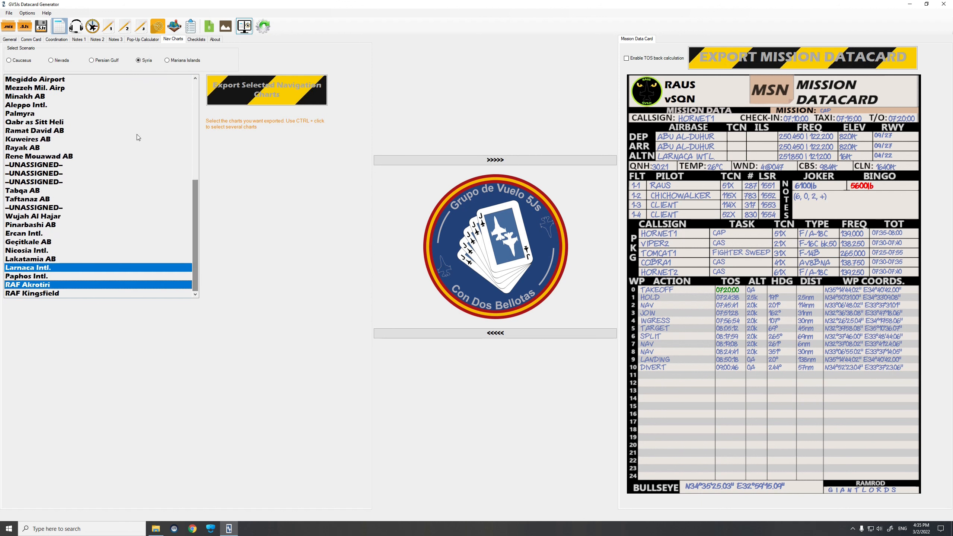
Select the CASE I Approach, 9-Line CAS Card and Blank Notes Card from the Standard Procedures checklists.
{"action": "left_click", "coordinate": [196, 40]}
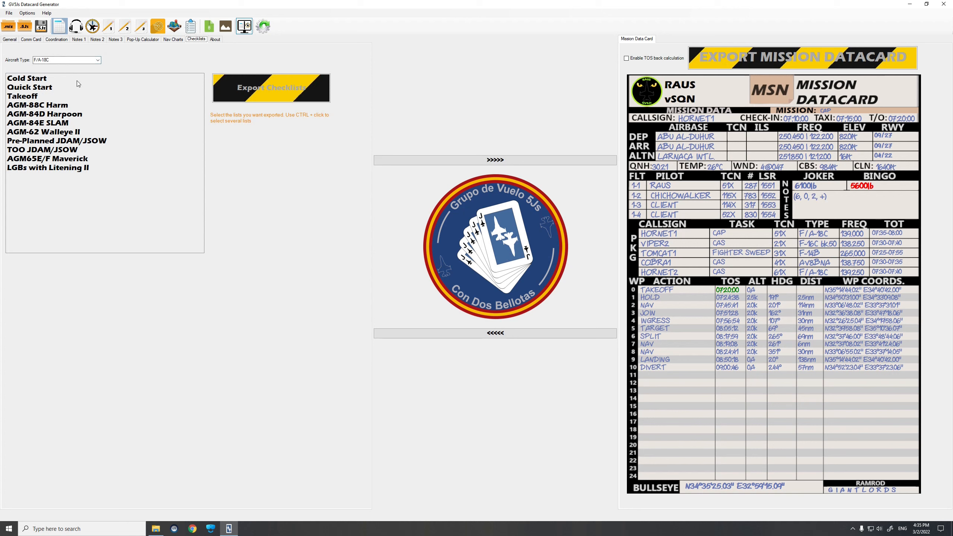
{"action": "left_click", "coordinate": [97, 61]}
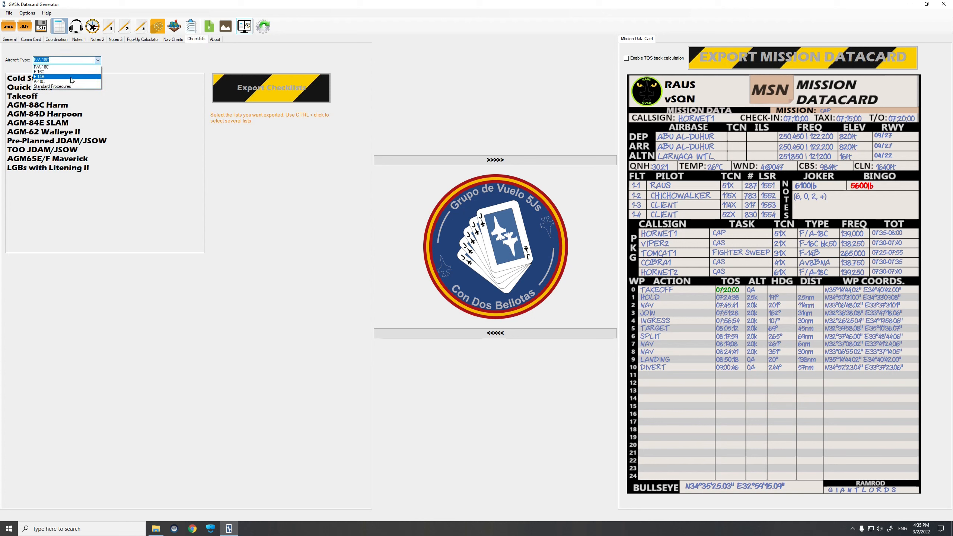
{"action": "left_click", "coordinate": [68, 86]}
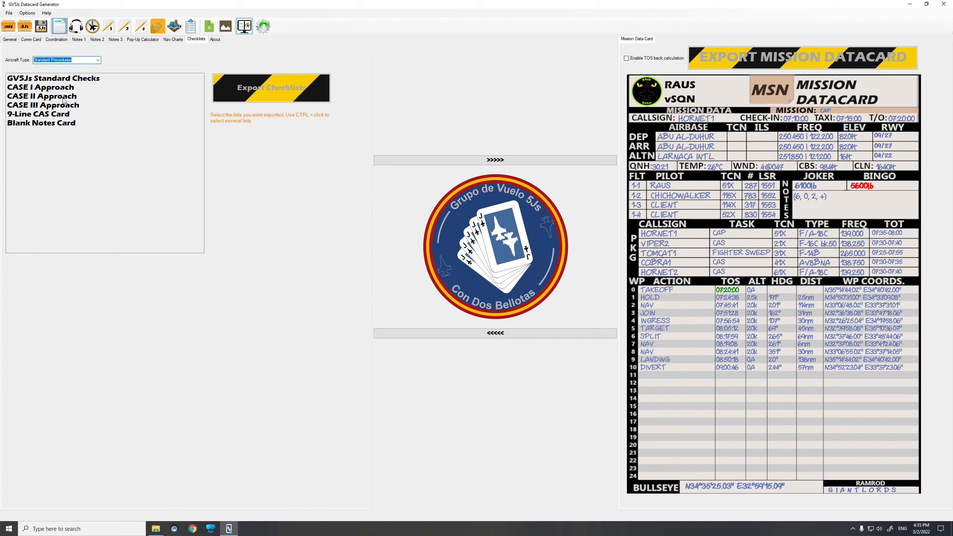
{"action": "left_click", "coordinate": [25, 87]}
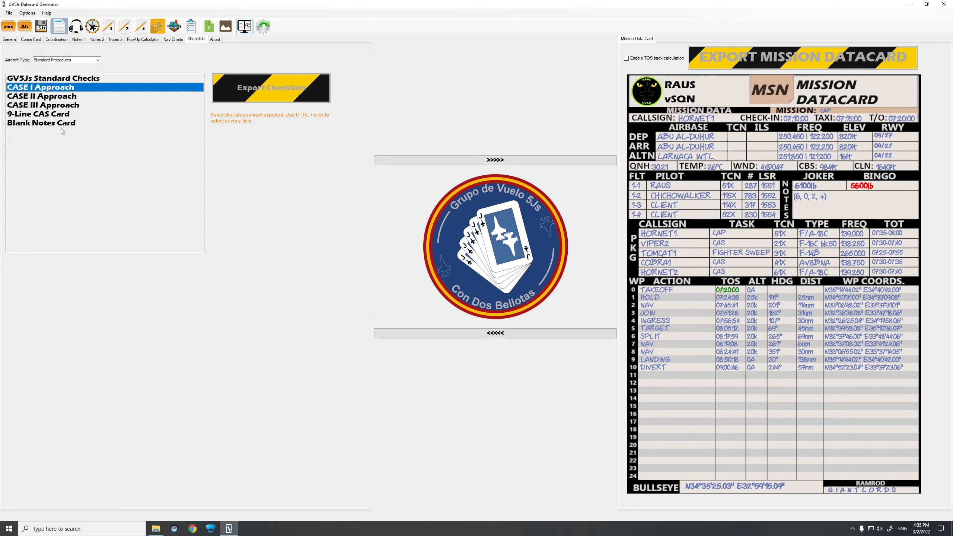
{"action": "left_click", "coordinate": [26, 114], "text": "ctrl"}
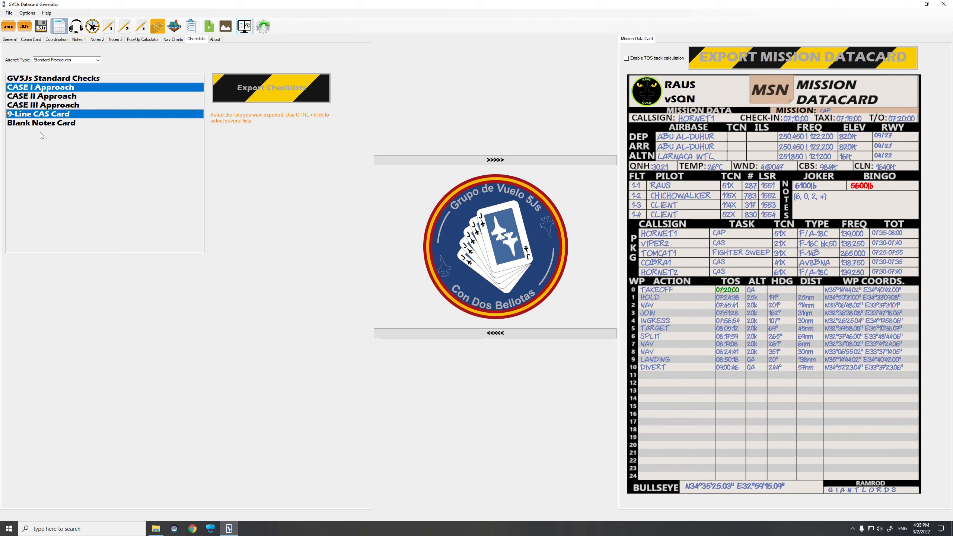
{"action": "left_click", "coordinate": [23, 124], "text": "ctrl"}
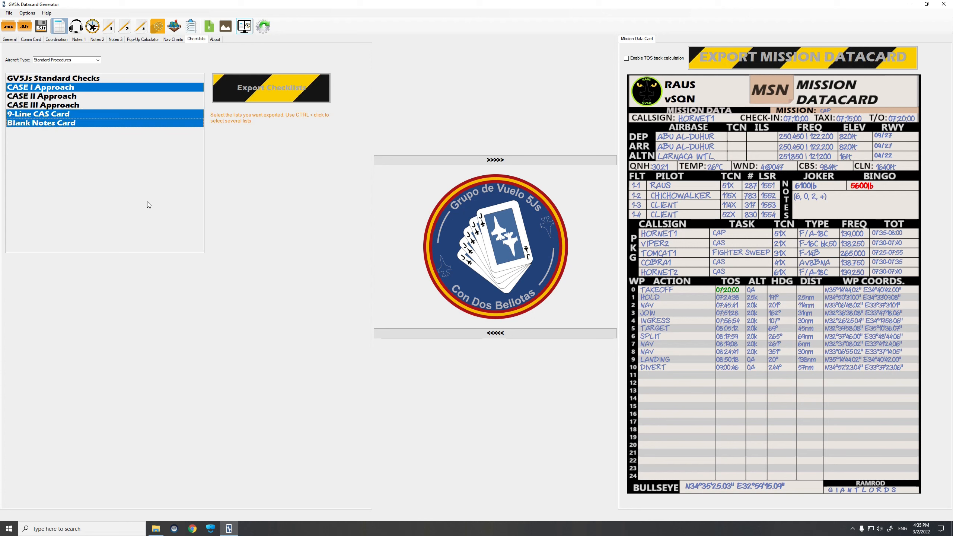
Mark all cards for export: datacard, comms, coordination, Notes 1 to 3, pop-up, nav cards and checklists.
{"action": "left_click", "coordinate": [9, 39]}
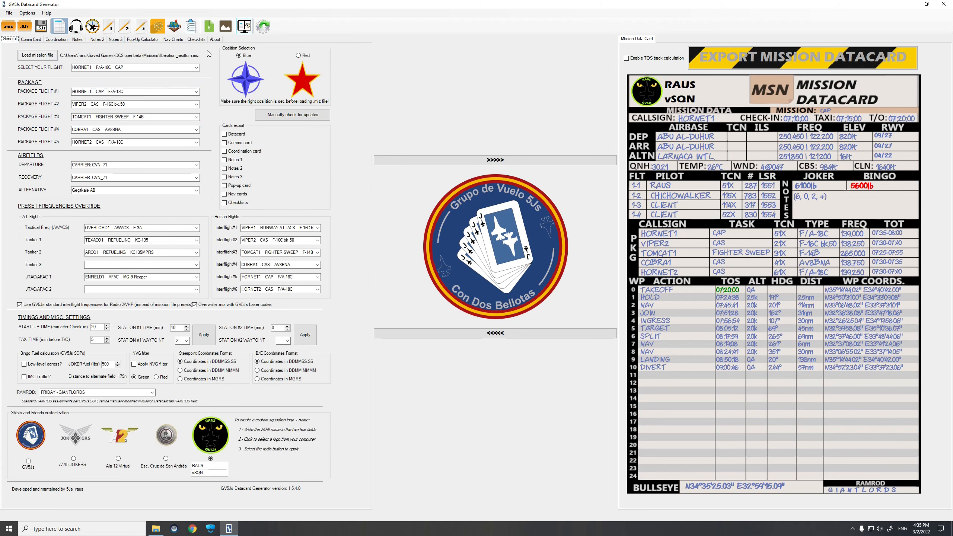
{"action": "left_click", "coordinate": [225, 134]}
{"action": "left_click", "coordinate": [224, 143]}
{"action": "left_click", "coordinate": [224, 151]}
{"action": "left_click", "coordinate": [224, 161]}
{"action": "left_click", "coordinate": [225, 169]}
{"action": "left_click", "coordinate": [224, 177]}
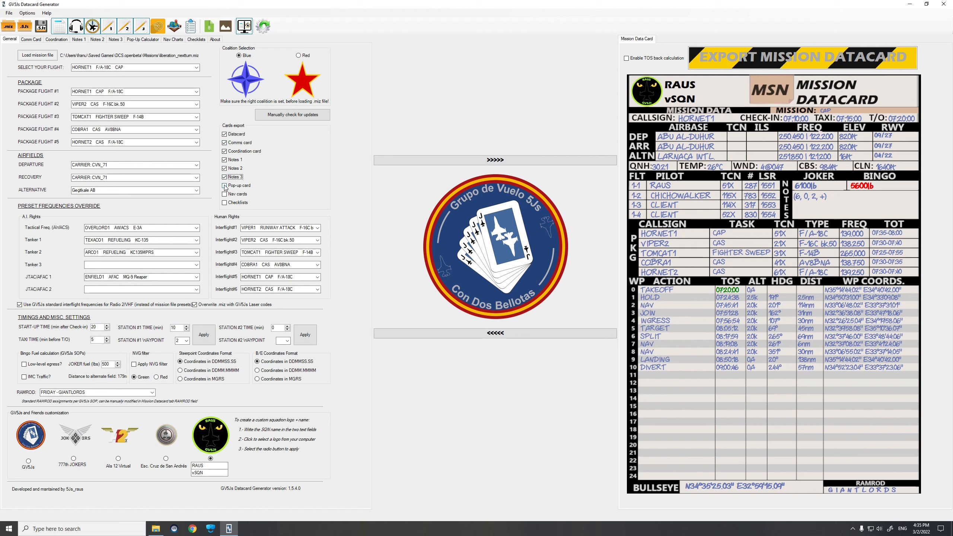
{"action": "left_click", "coordinate": [224, 186]}
{"action": "left_click", "coordinate": [224, 194]}
{"action": "left_click", "coordinate": [225, 203]}
{"action": "left_click", "coordinate": [61, 29]}
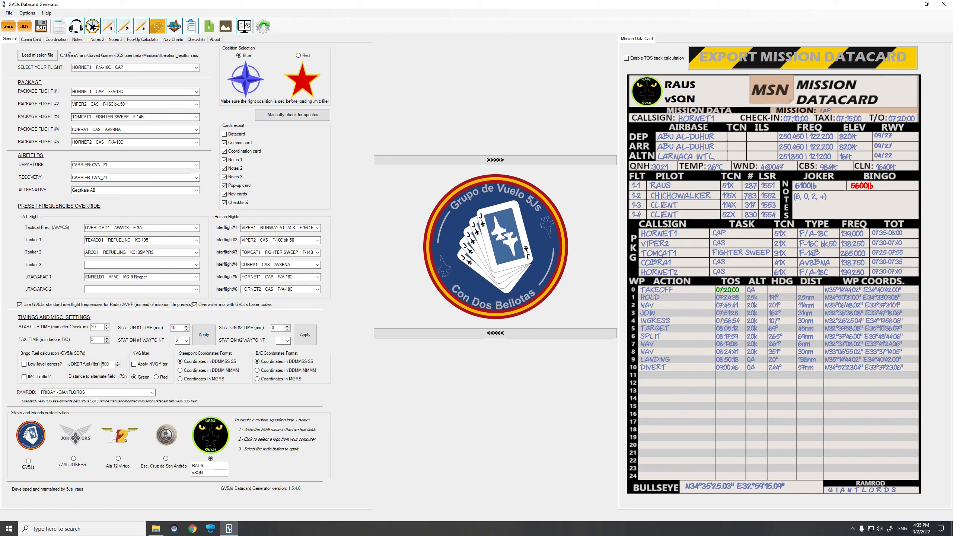
{"action": "left_click", "coordinate": [61, 30]}
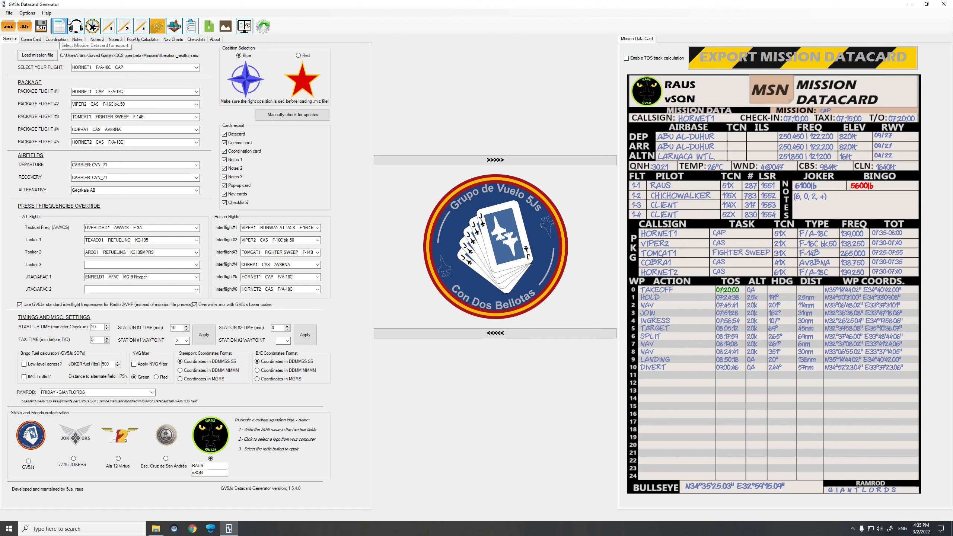
Export the marked cards as images to the desktop's Tutorial Folder.
{"action": "left_click", "coordinate": [227, 29]}
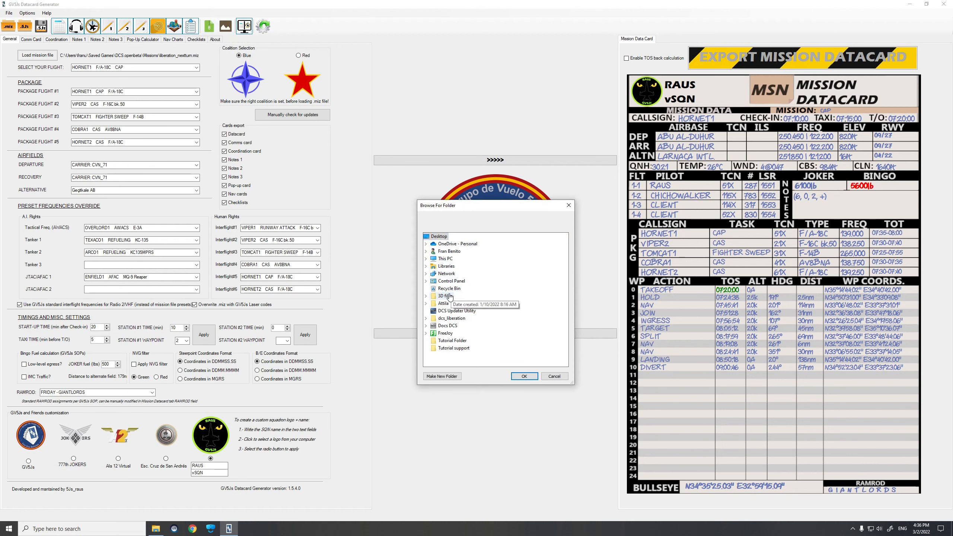
{"action": "left_click", "coordinate": [453, 341]}
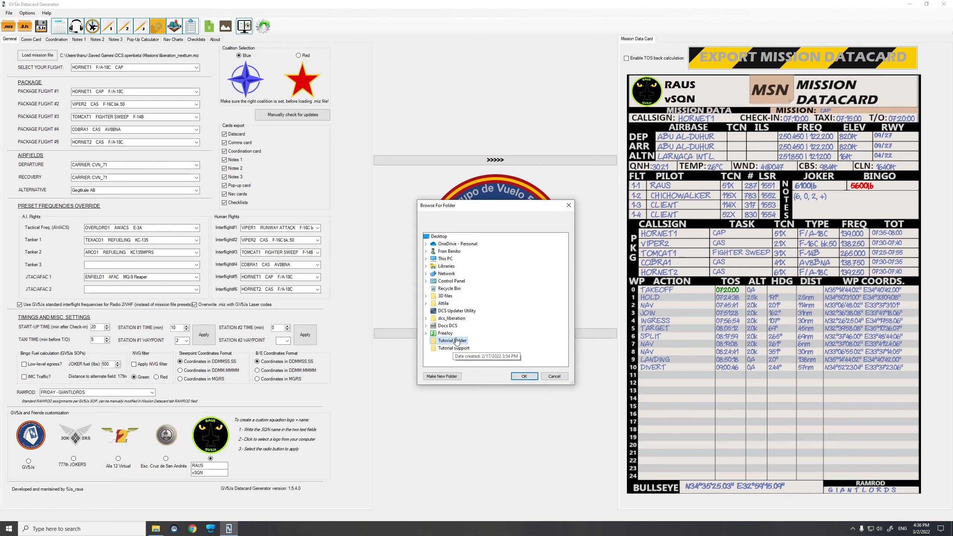
{"action": "left_click", "coordinate": [525, 377]}
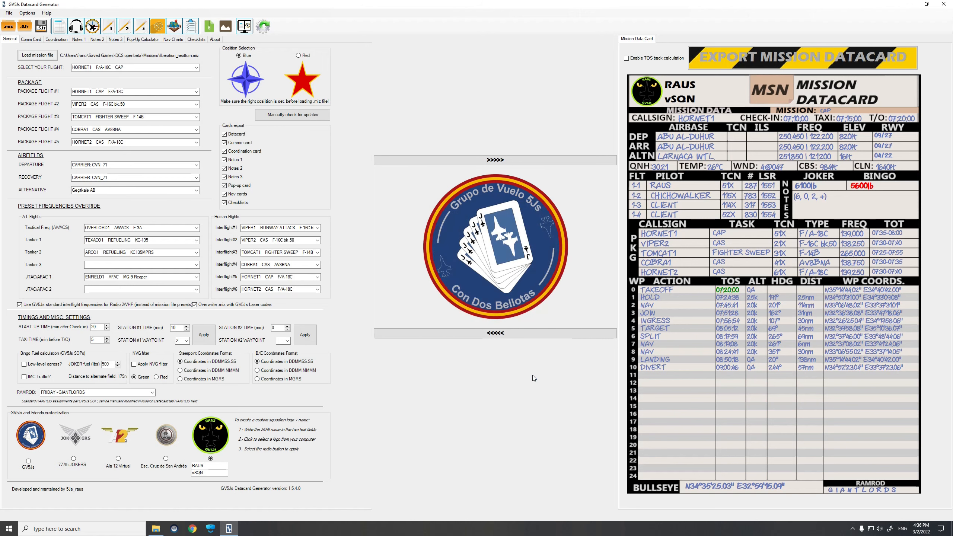
Look through the exported card images in Tutorial Folder, from 00_Datacard_HORNET1.png to 23_NOTES.png, and close the viewer and folder.
{"action": "left_click", "coordinate": [156, 529]}
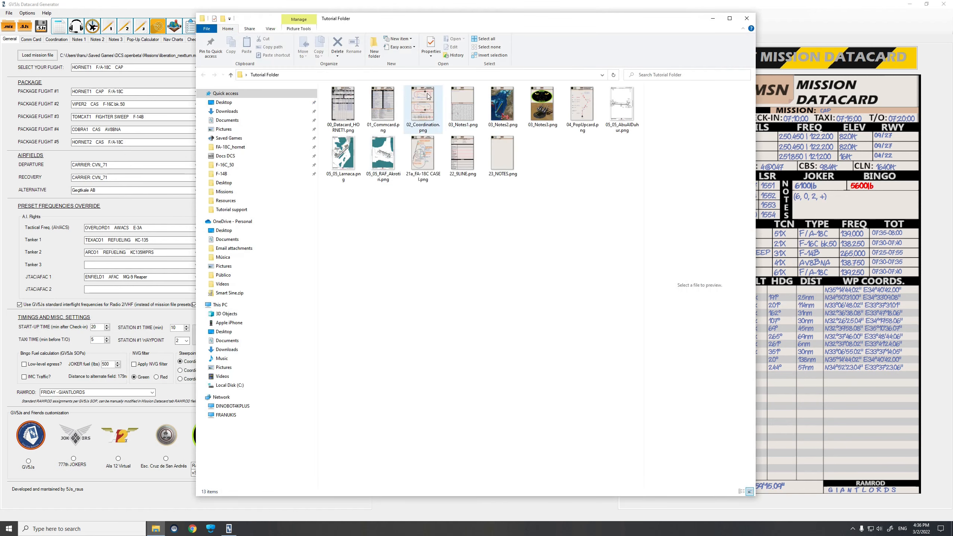
{"action": "left_click", "coordinate": [350, 111]}
{"action": "double_click", "coordinate": [350, 110]}
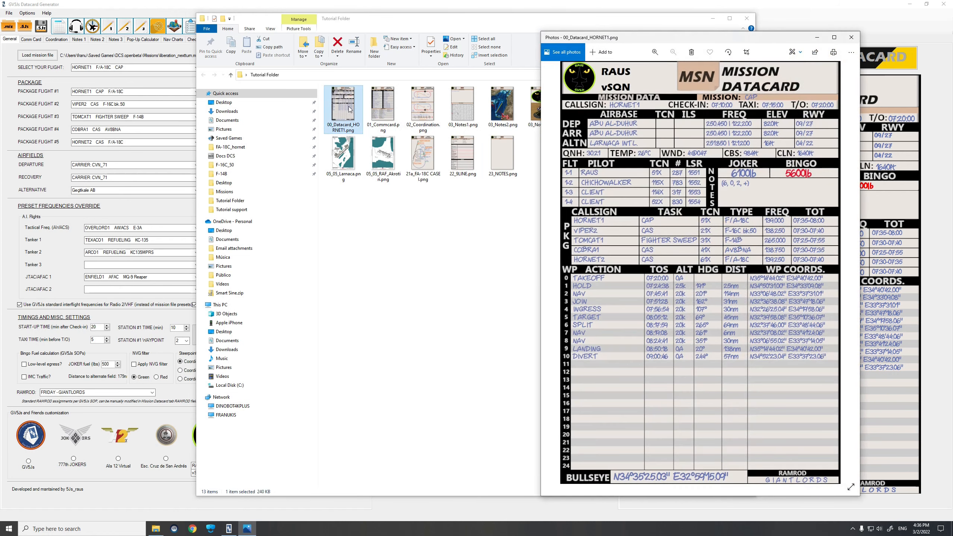
{"action": "key", "text": "Right"}
{"action": "key", "text": "Right"}
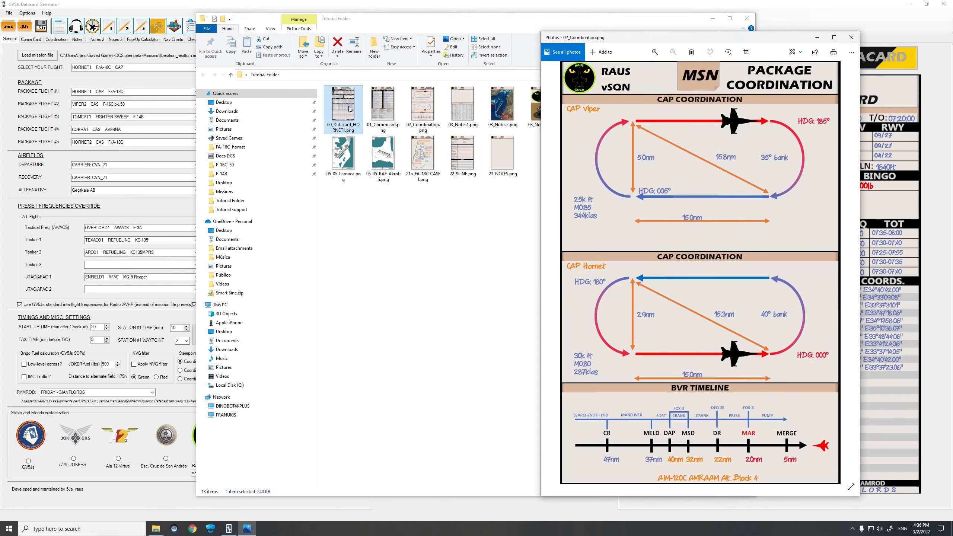
{"action": "key", "text": "Right"}
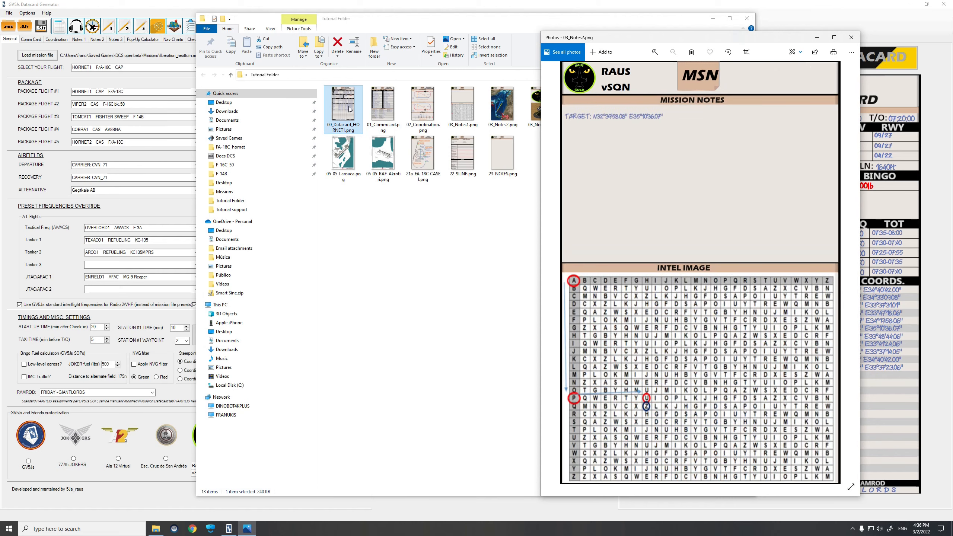
{"action": "key", "text": "Right"}
{"action": "key", "text": "Right"}
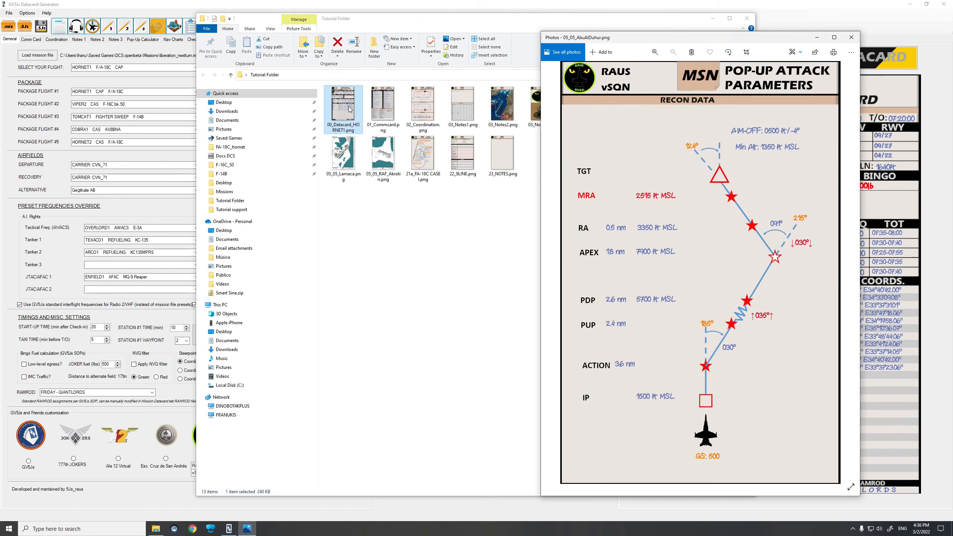
{"action": "key", "text": "Right"}
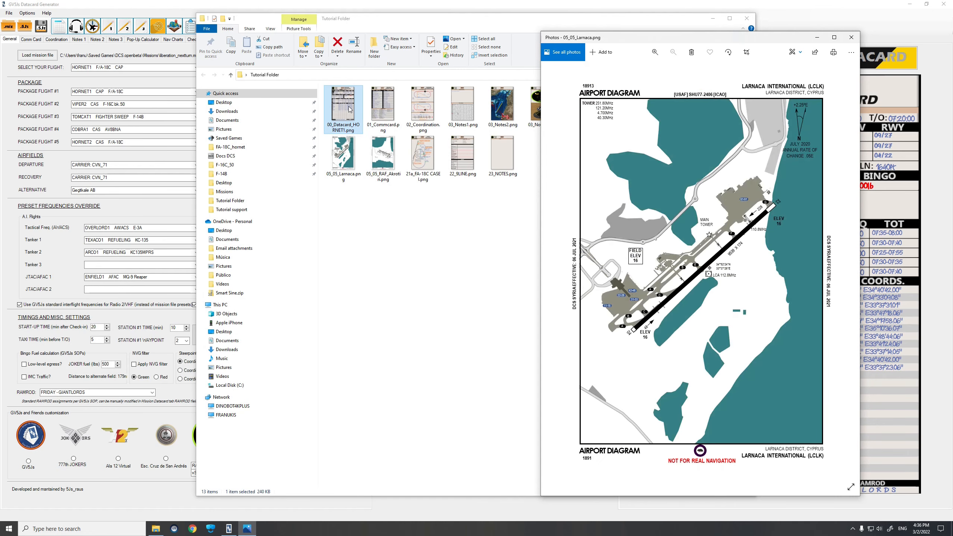
{"action": "key", "text": "Right"}
{"action": "key", "text": "Right"}
{"action": "key", "text": "Right"}
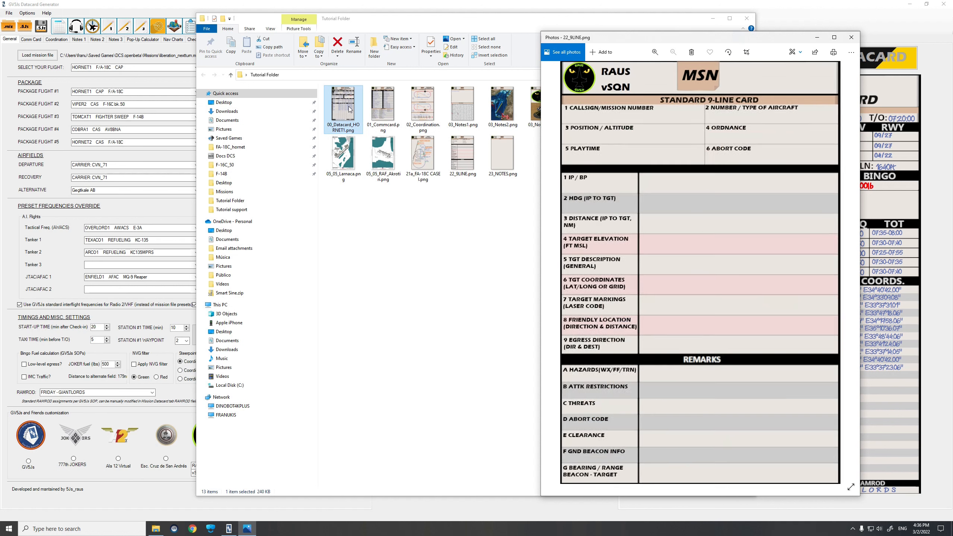
{"action": "key", "text": "Right"}
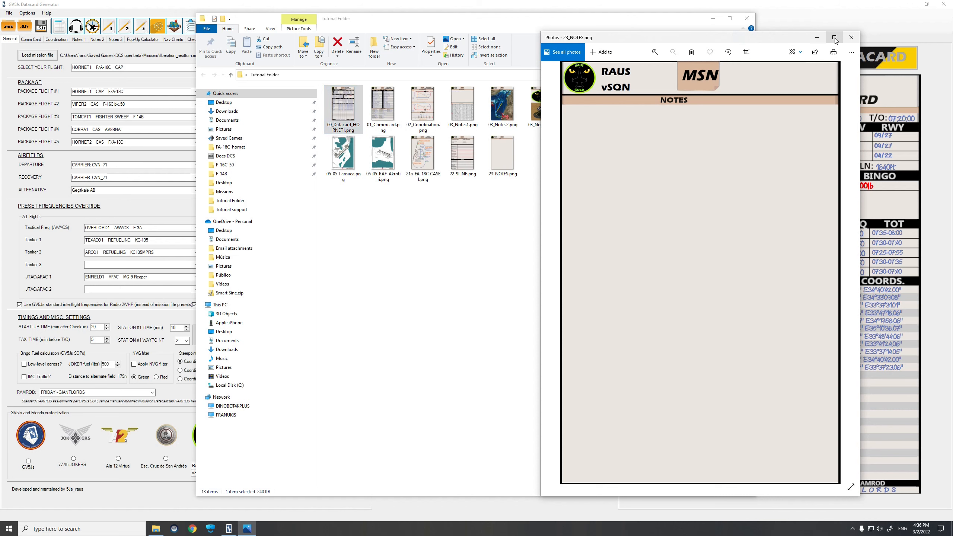
{"action": "left_click", "coordinate": [851, 37]}
{"action": "left_click", "coordinate": [792, 12]}
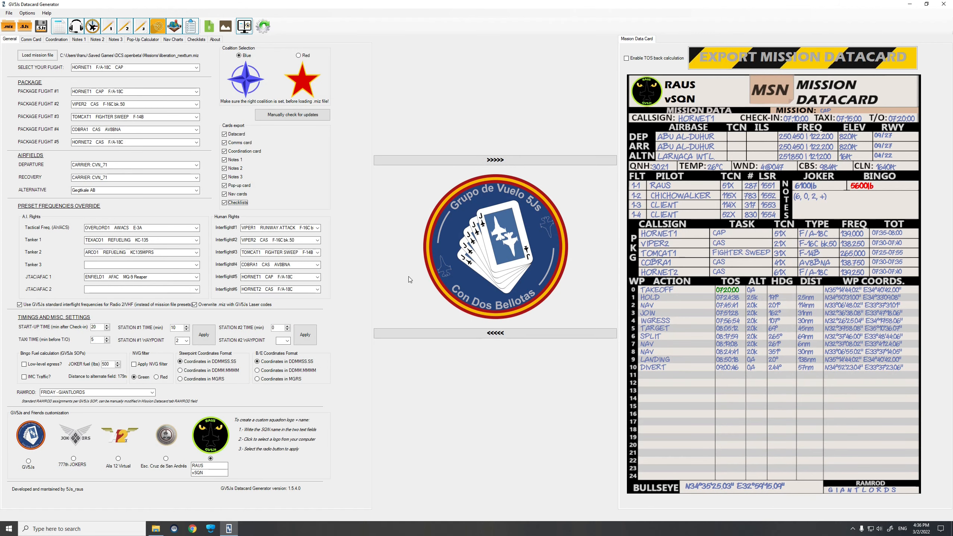
Clear the export selection of all nine card types.
{"action": "left_click", "coordinate": [225, 203]}
{"action": "left_click", "coordinate": [225, 194]}
{"action": "left_click", "coordinate": [225, 185]}
{"action": "left_click", "coordinate": [225, 177]}
{"action": "left_click", "coordinate": [225, 169]}
{"action": "left_click", "coordinate": [225, 159]}
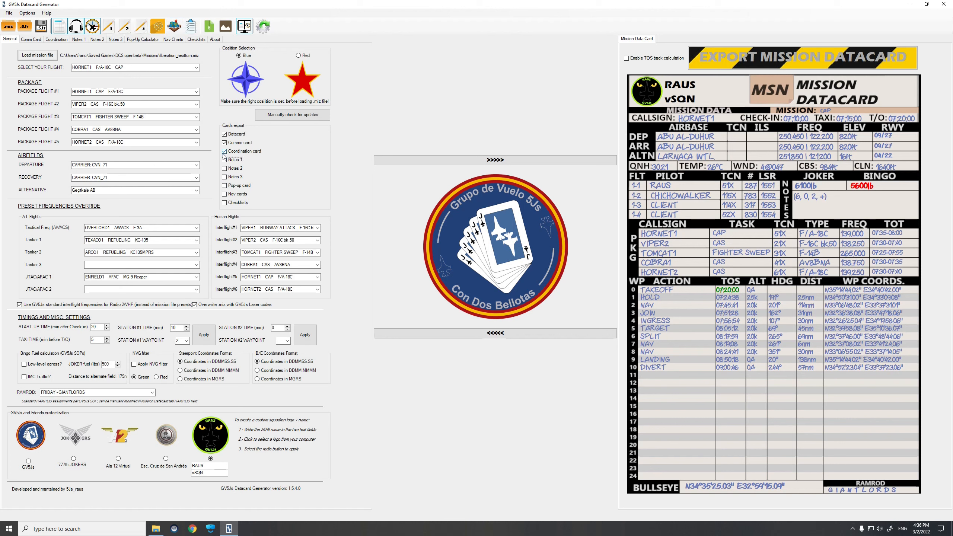
{"action": "left_click", "coordinate": [225, 151]}
{"action": "left_click", "coordinate": [225, 142]}
{"action": "left_click", "coordinate": [225, 134]}
Switch the selected flight to VIPER1 F-16C bk.50 RUNWAY ATTACK and check its first package flight and pilot entries.
{"action": "left_click", "coordinate": [187, 67]}
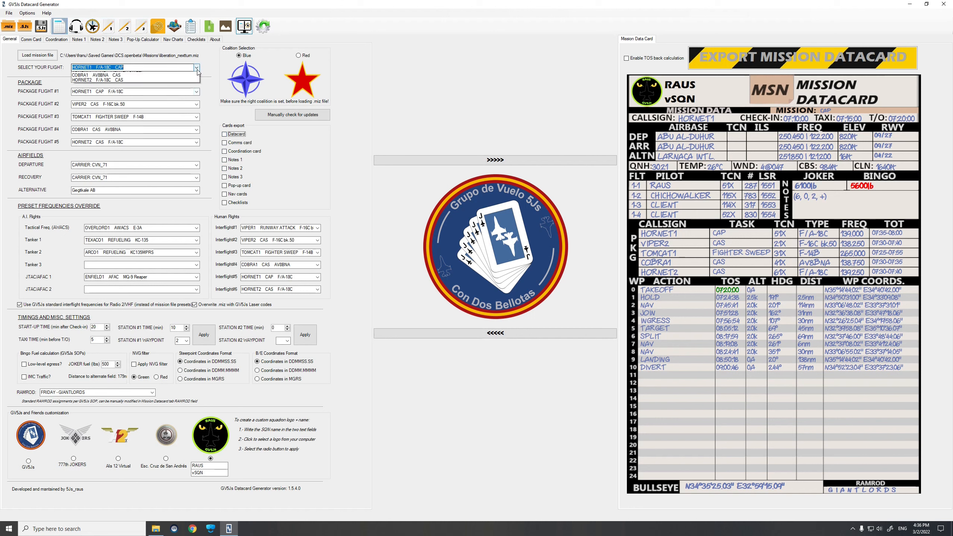
{"action": "left_click", "coordinate": [187, 77]}
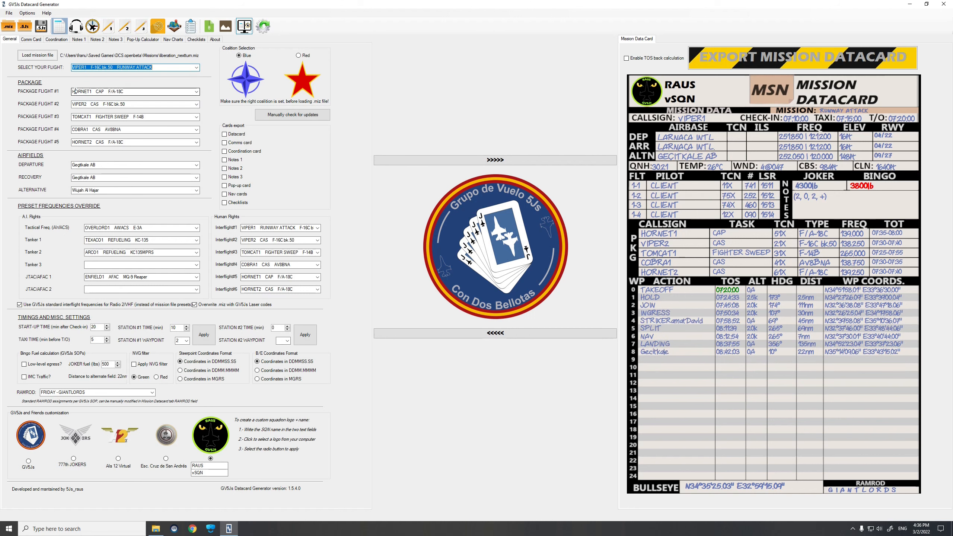
{"action": "left_click", "coordinate": [196, 91]}
{"action": "left_click", "coordinate": [80, 98]}
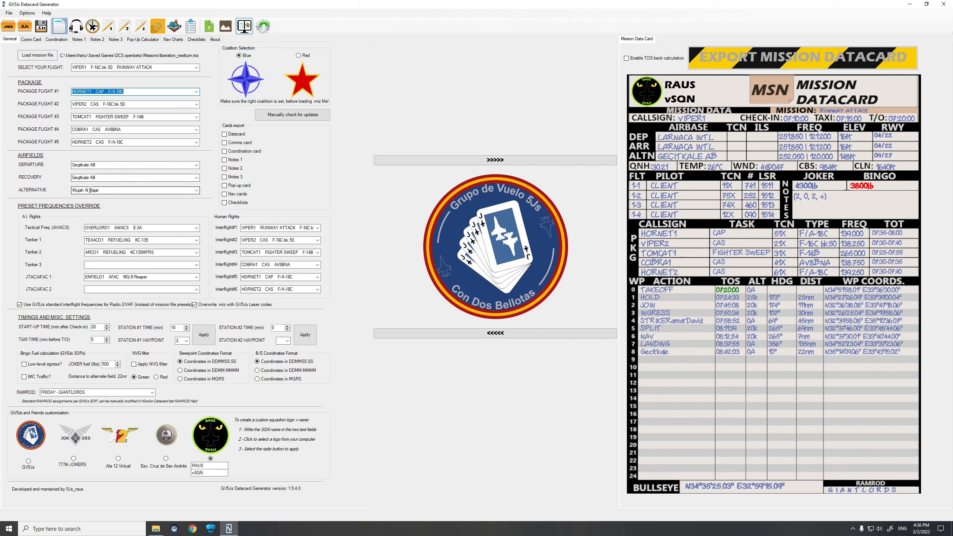
{"action": "double_click", "coordinate": [671, 186]}
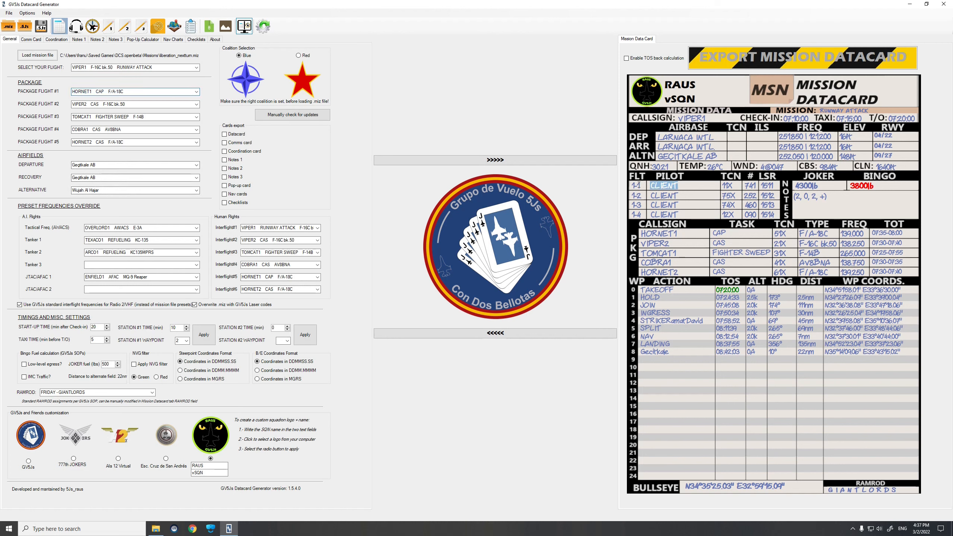
{"action": "key", "text": "Tab"}
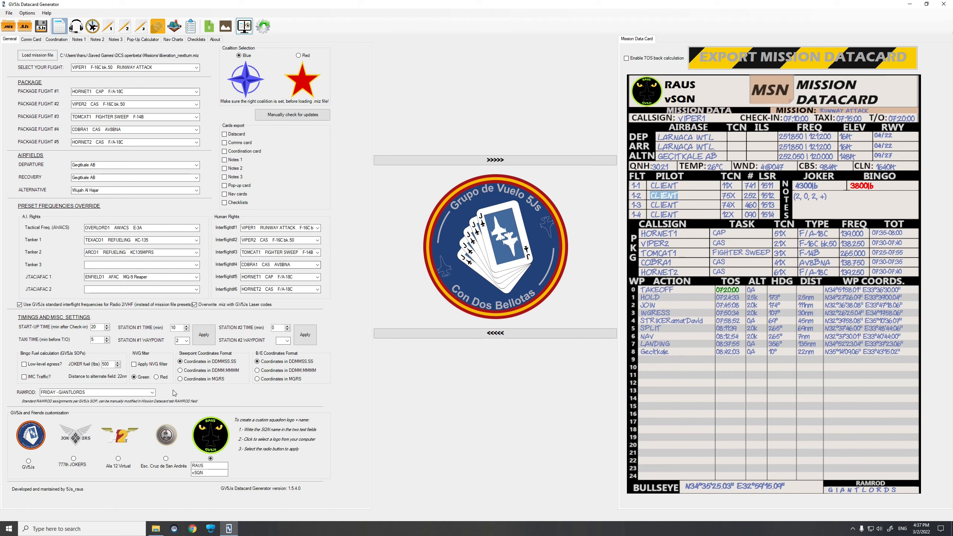
Apply the green NVG filter and export the mission datacard to Tutorial Folder as 00_Datacard_VIPER1.png.
{"action": "left_click", "coordinate": [136, 365]}
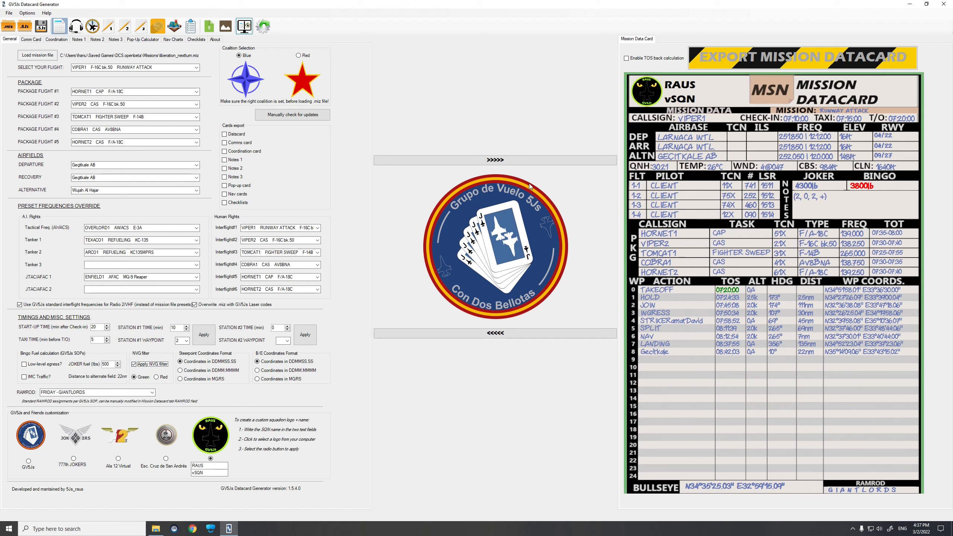
{"action": "left_click", "coordinate": [735, 56]}
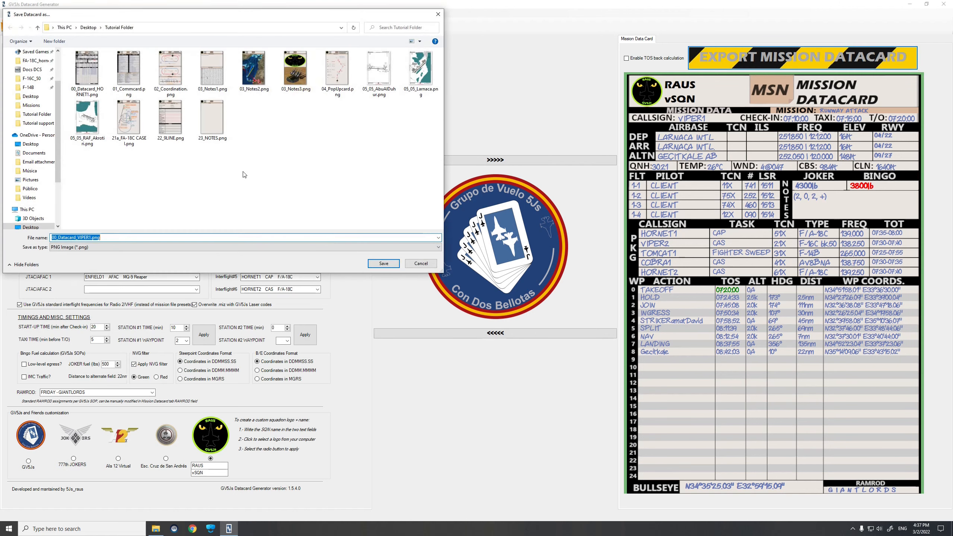
{"action": "left_click", "coordinate": [384, 263]}
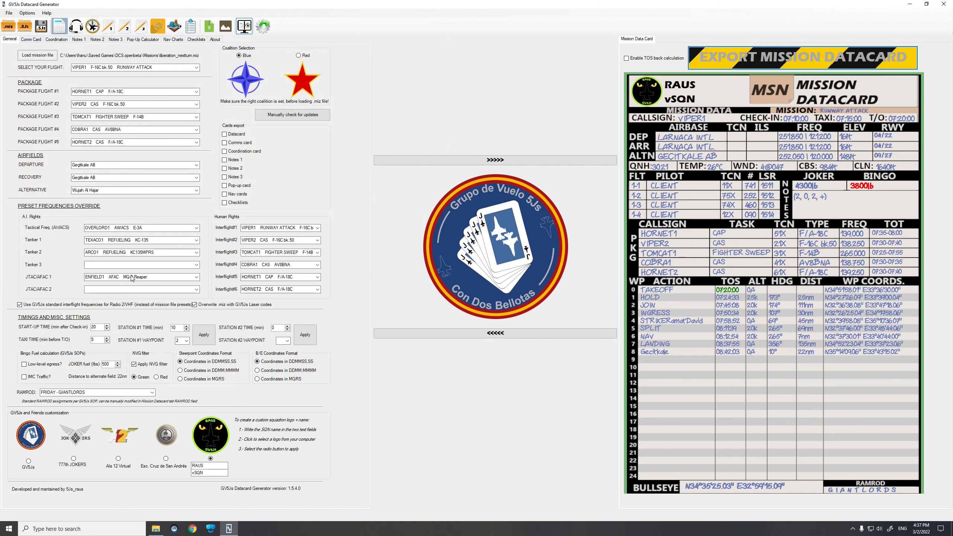
Examine the exported 00_Datacard_VIPER1.png in Tutorial Folder, and close the image viewer and the folder.
{"action": "left_click", "coordinate": [156, 529]}
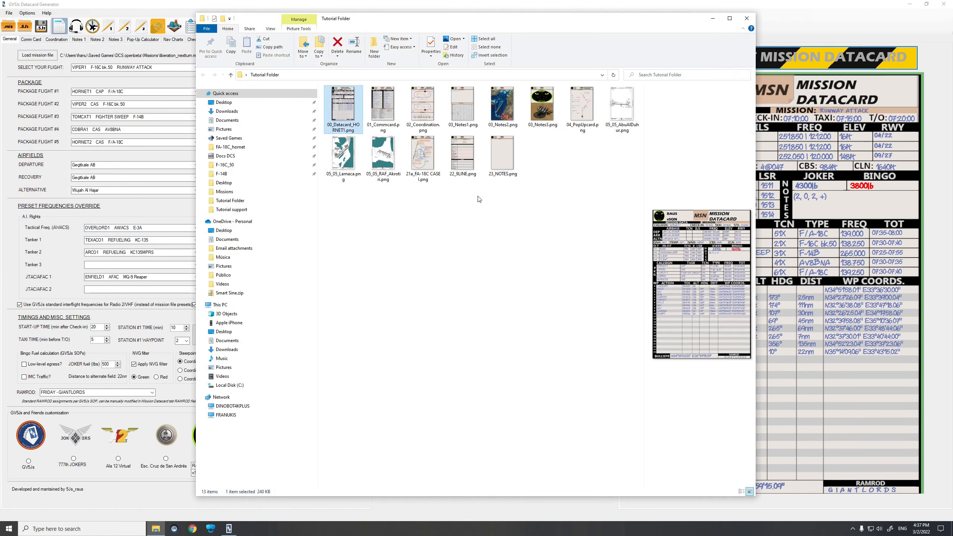
{"action": "left_click", "coordinate": [467, 260]}
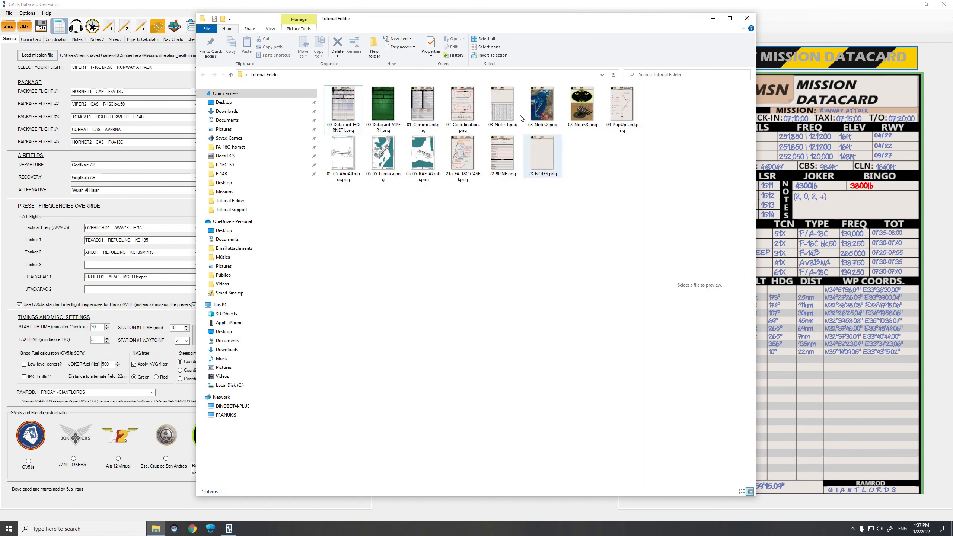
{"action": "left_click", "coordinate": [382, 128]}
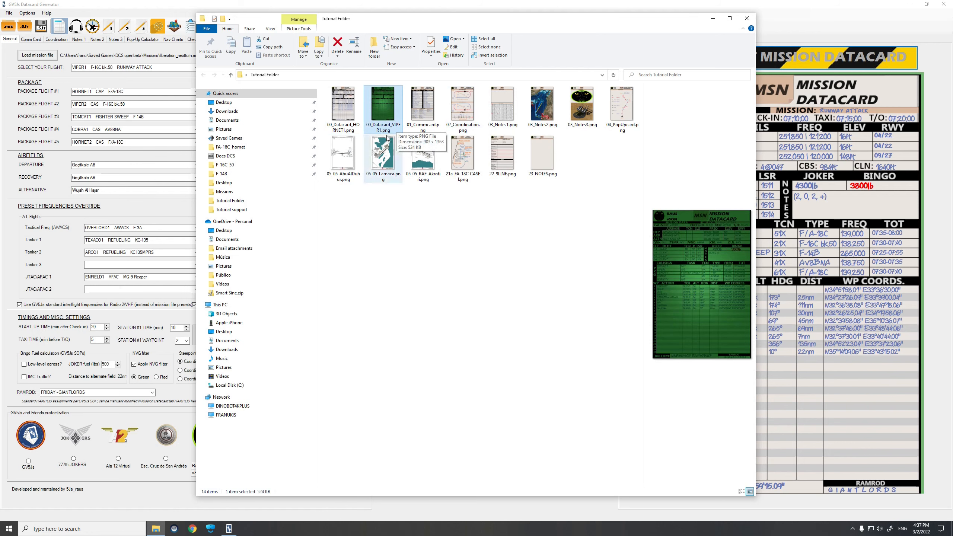
{"action": "double_click", "coordinate": [386, 105]}
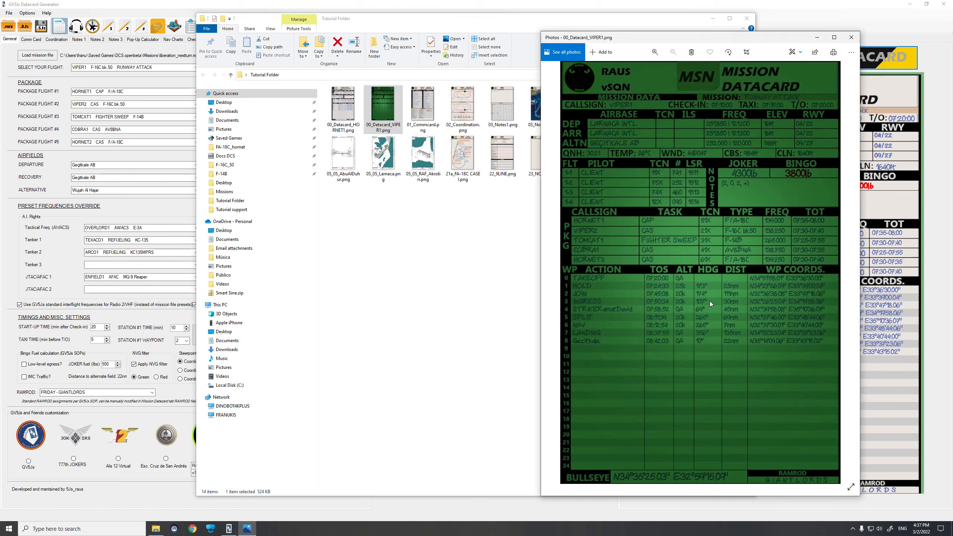
{"action": "left_click", "coordinate": [851, 37]}
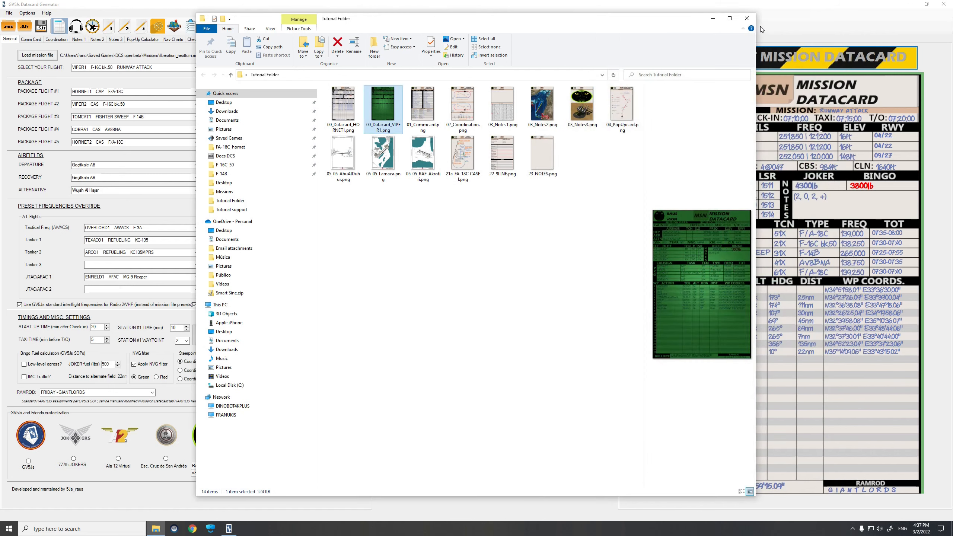
{"action": "left_click", "coordinate": [747, 18]}
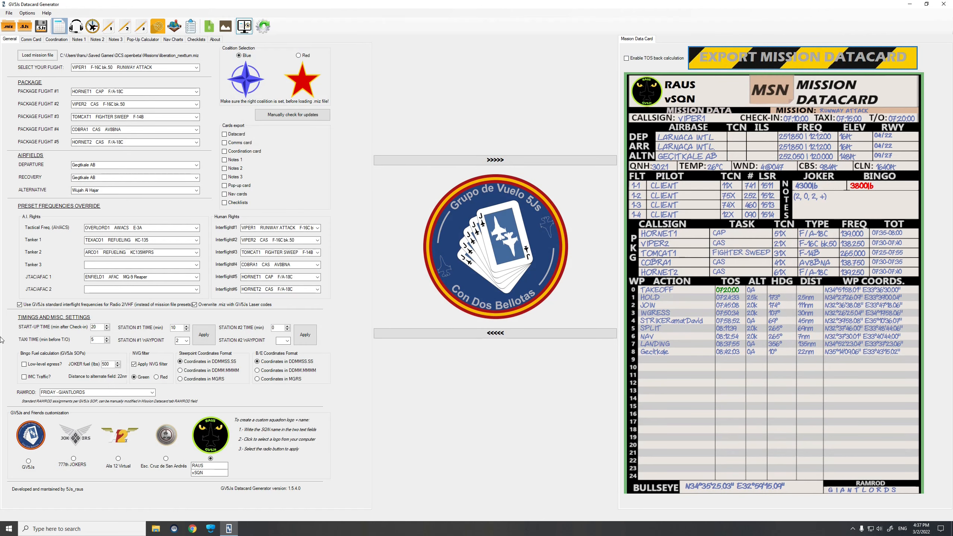
Turn off the NVG filter for the datacards.
{"action": "left_click", "coordinate": [152, 367]}
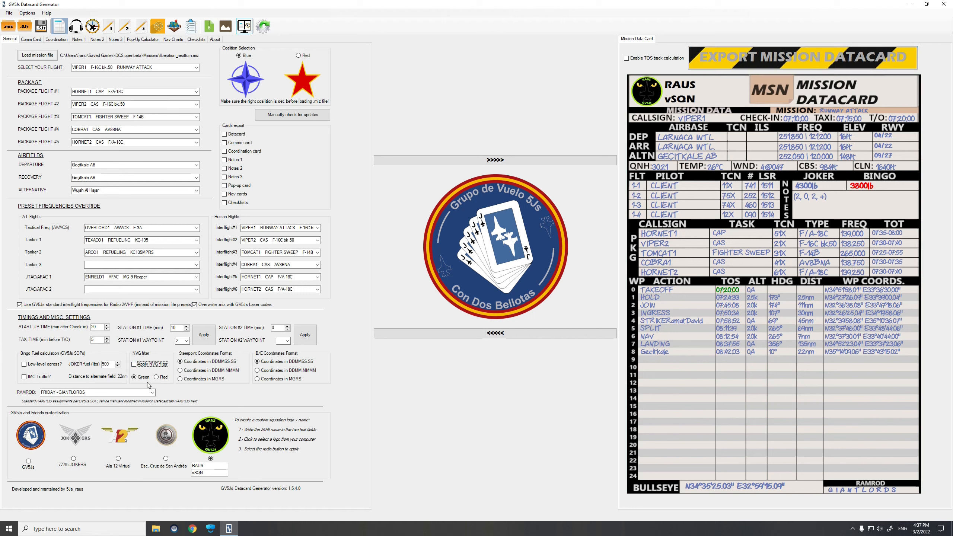